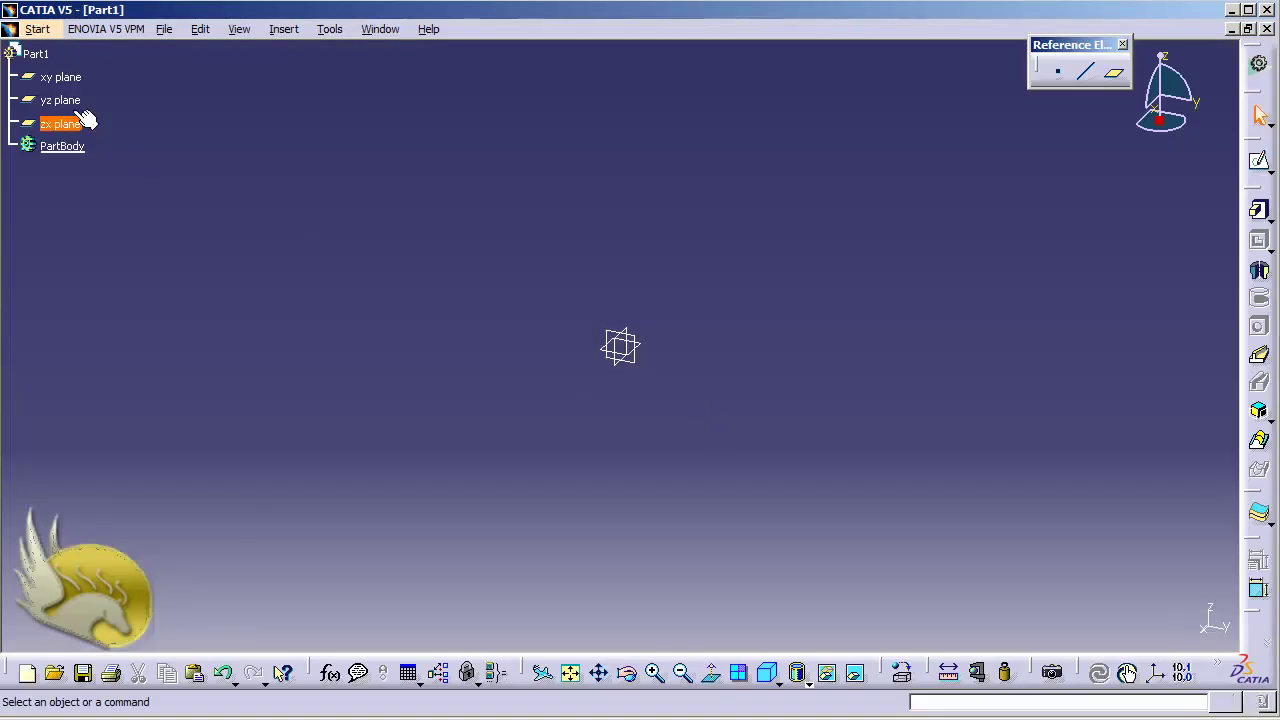
Step: Start Sketch.1 on the yz plane of Part1
{"action": "left_click", "coordinate": [60, 100]}
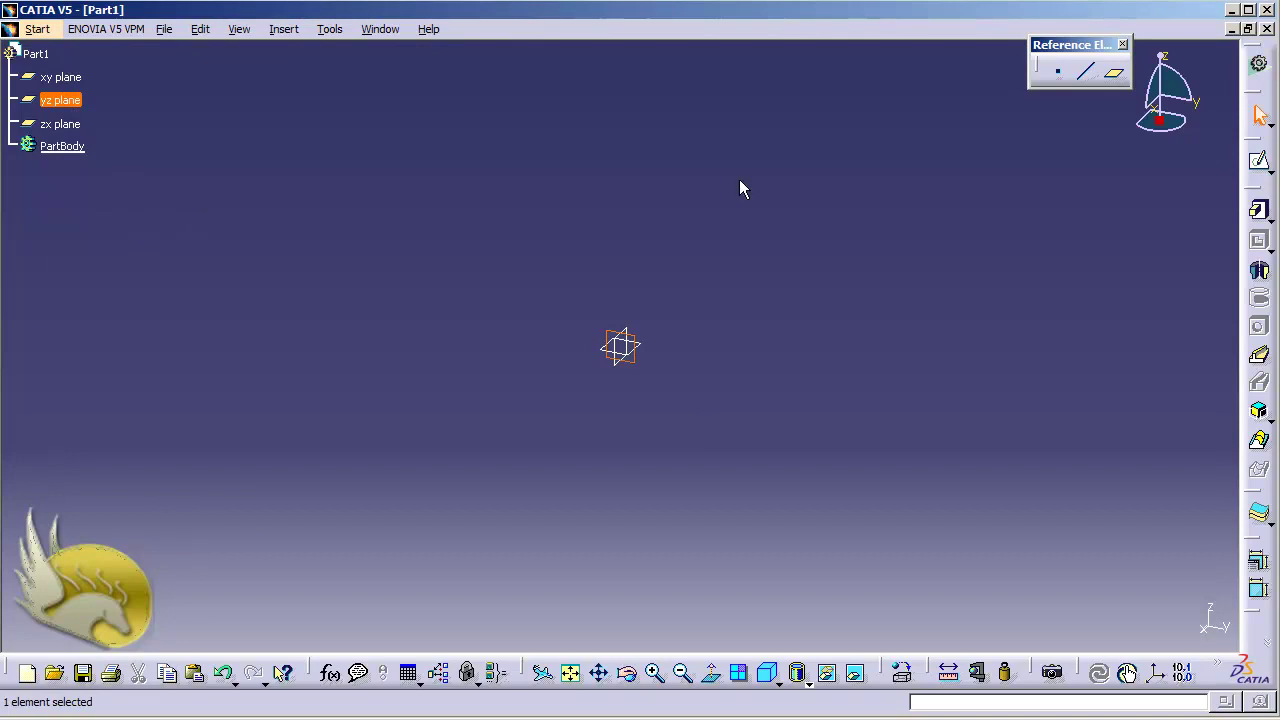
{"action": "left_click", "coordinate": [1259, 160]}
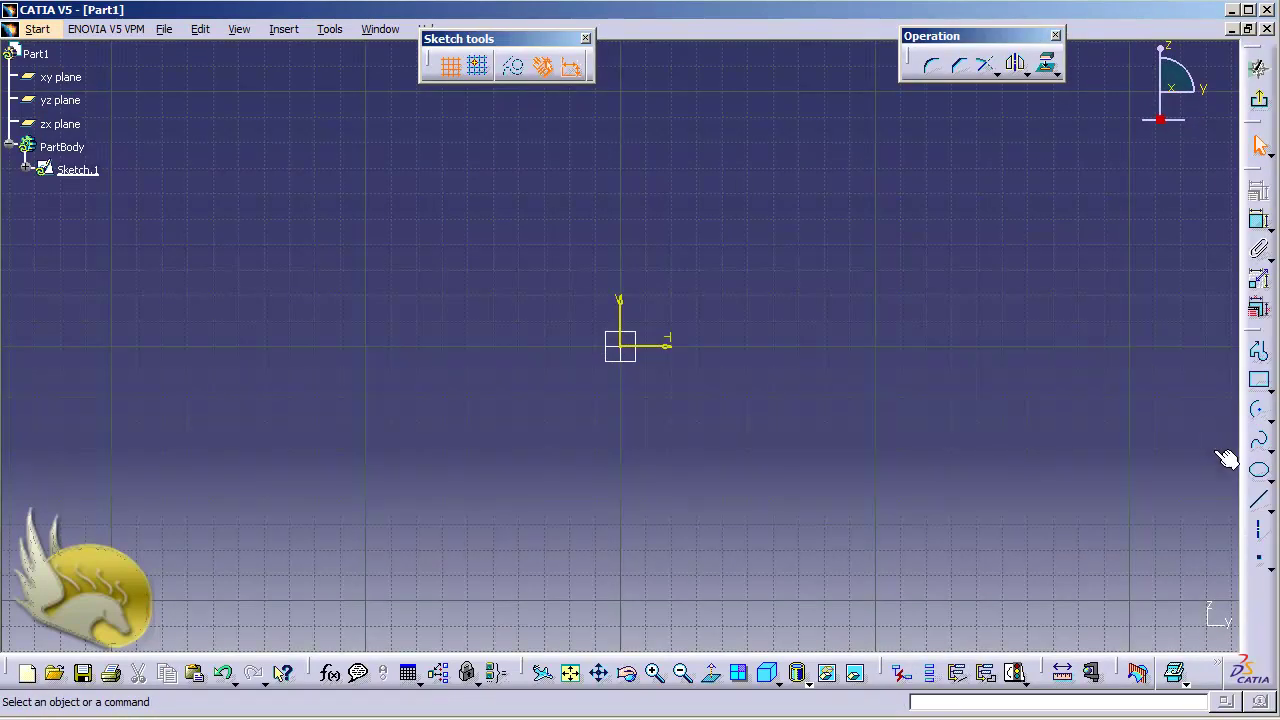
Step: Draw a three-point spline from the vertical axis curving down to the horizontal axis near 59.5 mm
{"action": "left_click", "coordinate": [1259, 440]}
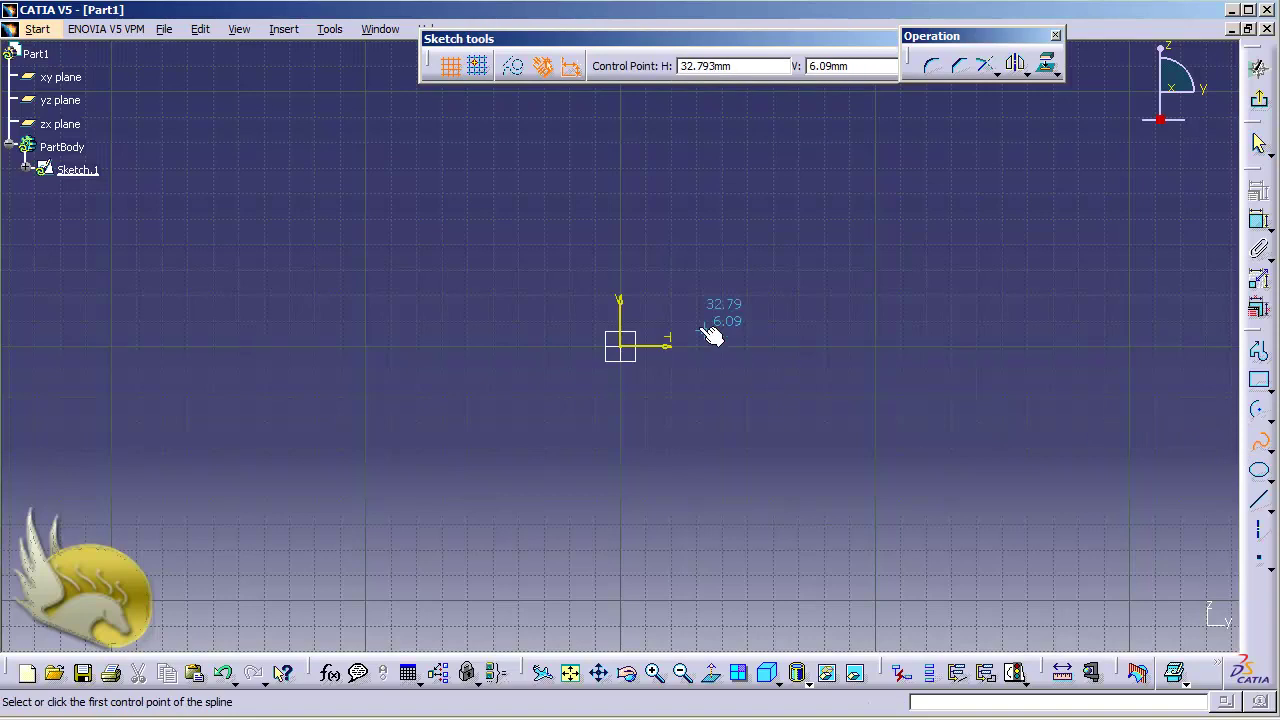
{"action": "left_click", "coordinate": [617, 316]}
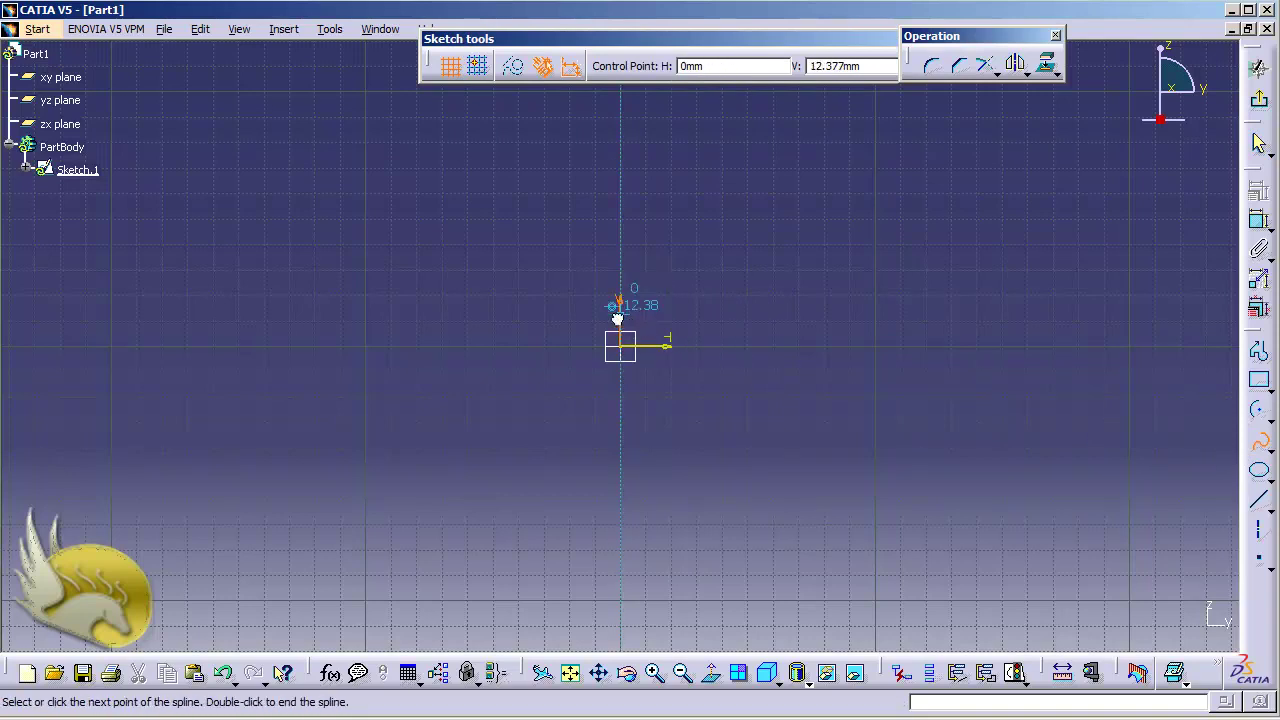
{"action": "left_click", "coordinate": [703, 321]}
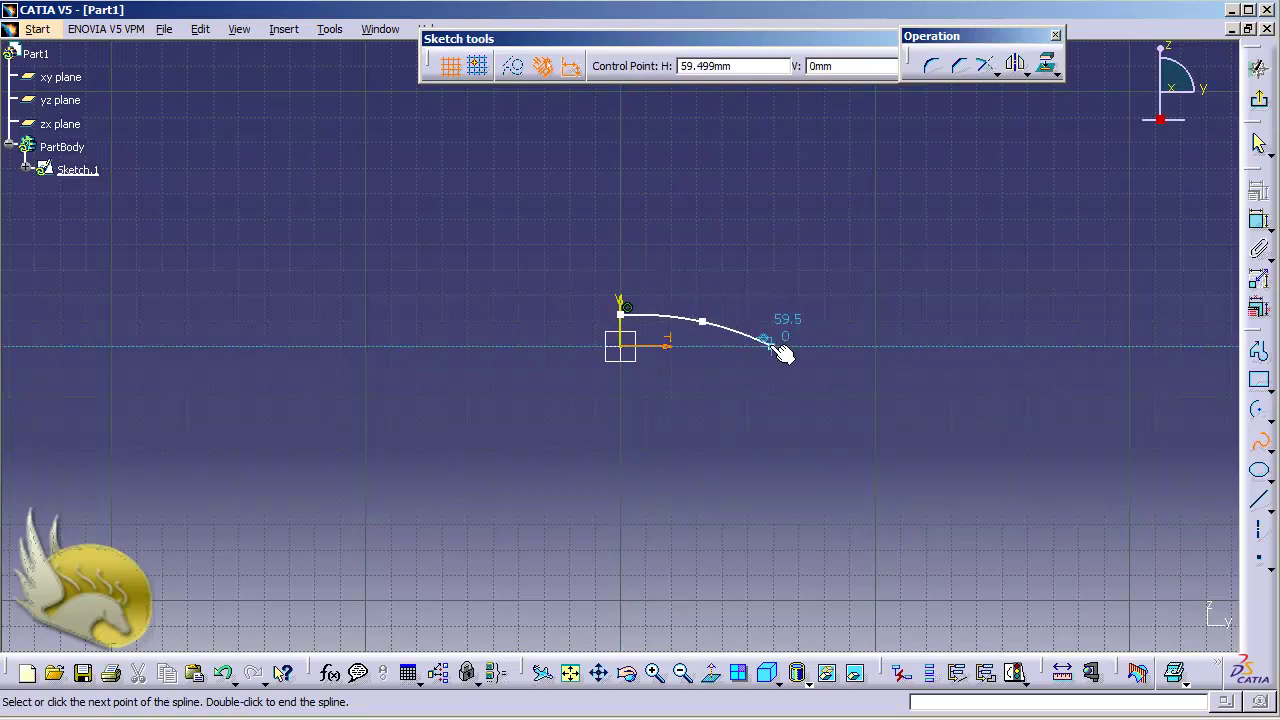
{"action": "double_click", "coordinate": [771, 346]}
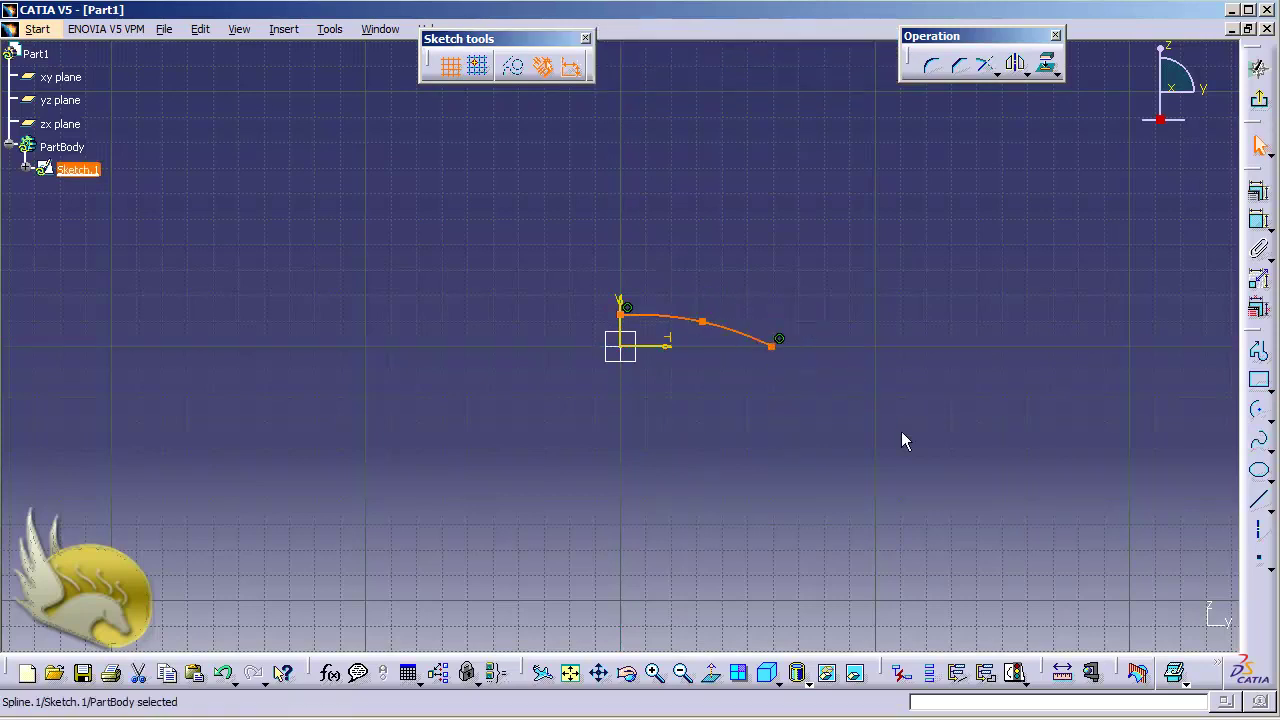
{"action": "left_click", "coordinate": [1030, 306]}
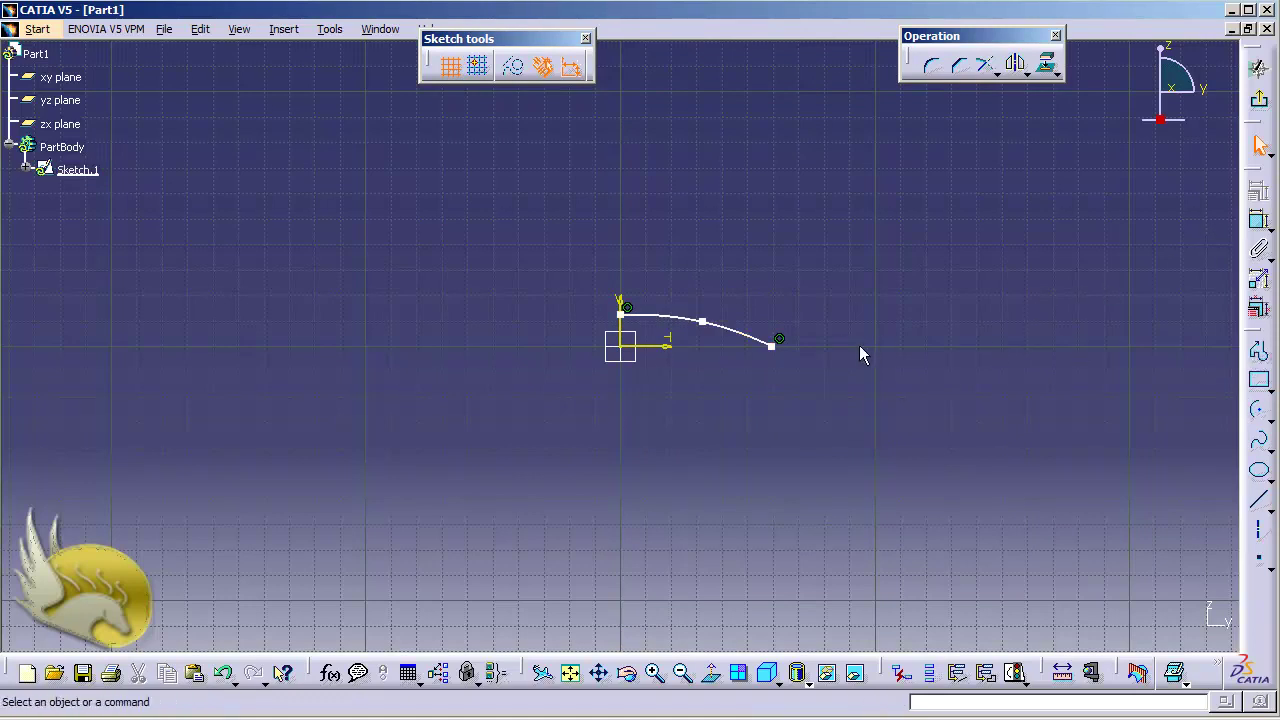
Step: Dimension the spline's end point 50 mm from the vertical axis
{"action": "left_click", "coordinate": [1258, 220]}
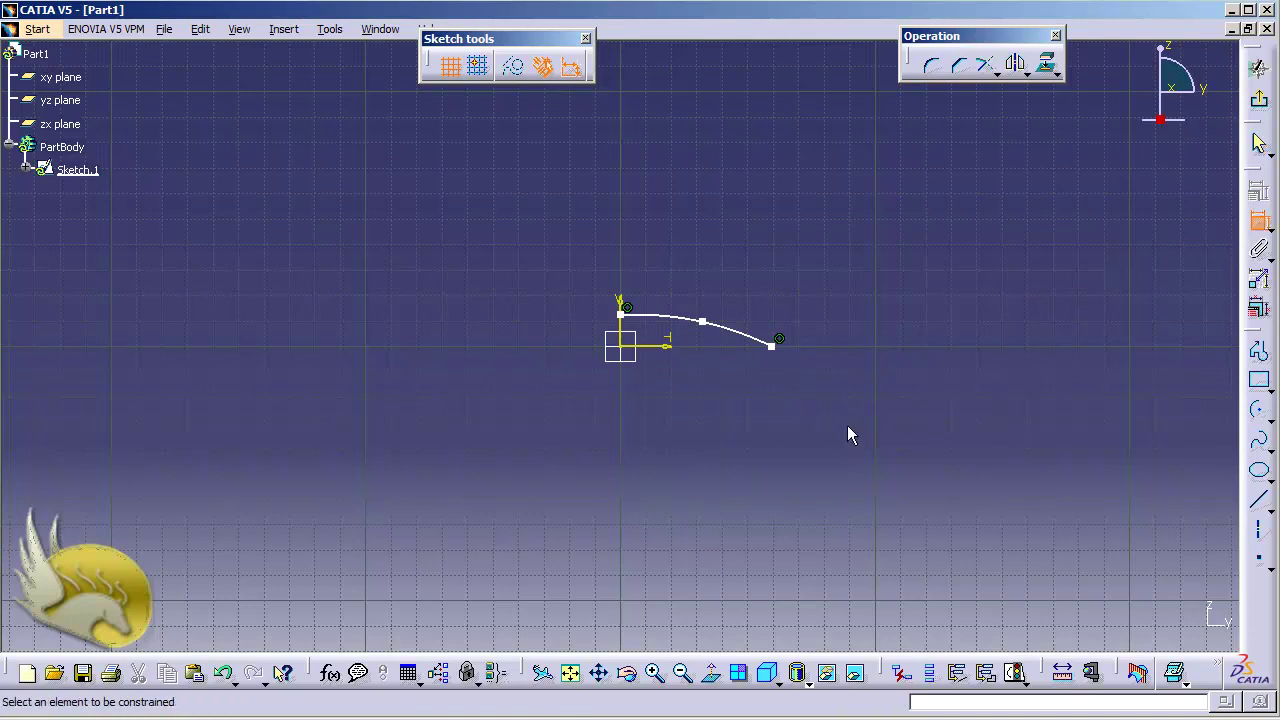
{"action": "left_click", "coordinate": [771, 348]}
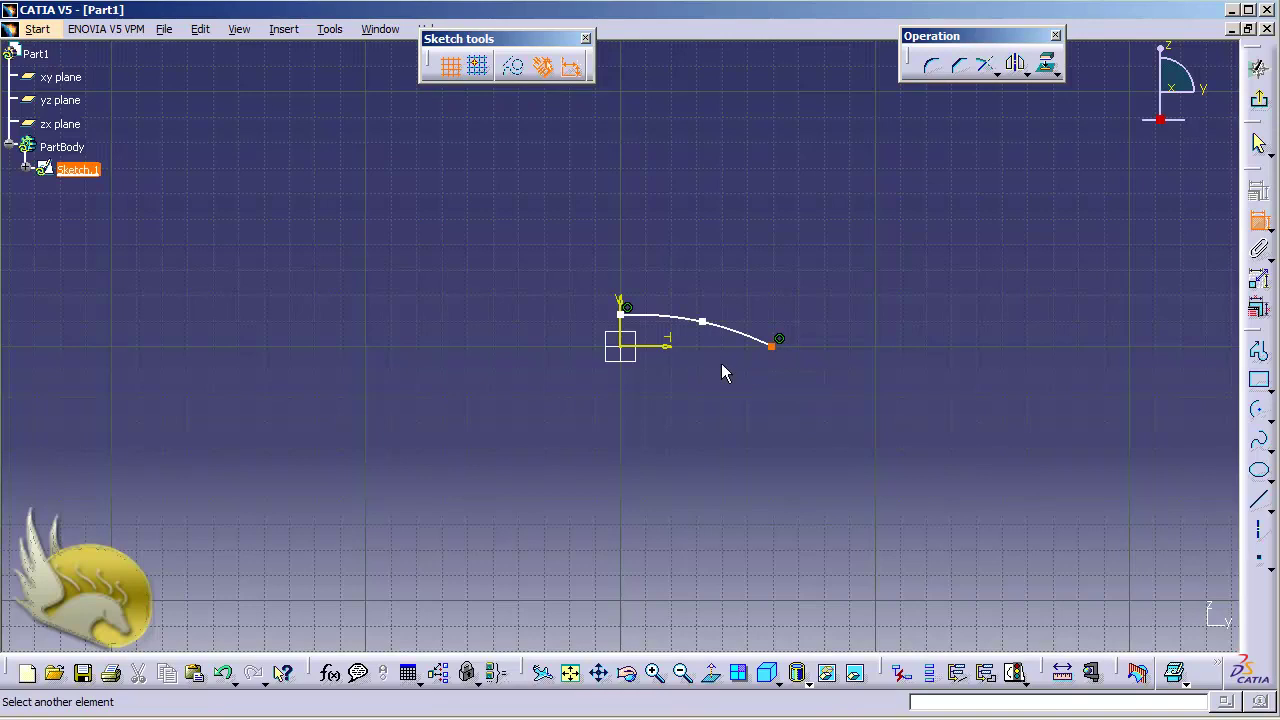
{"action": "left_click", "coordinate": [621, 342]}
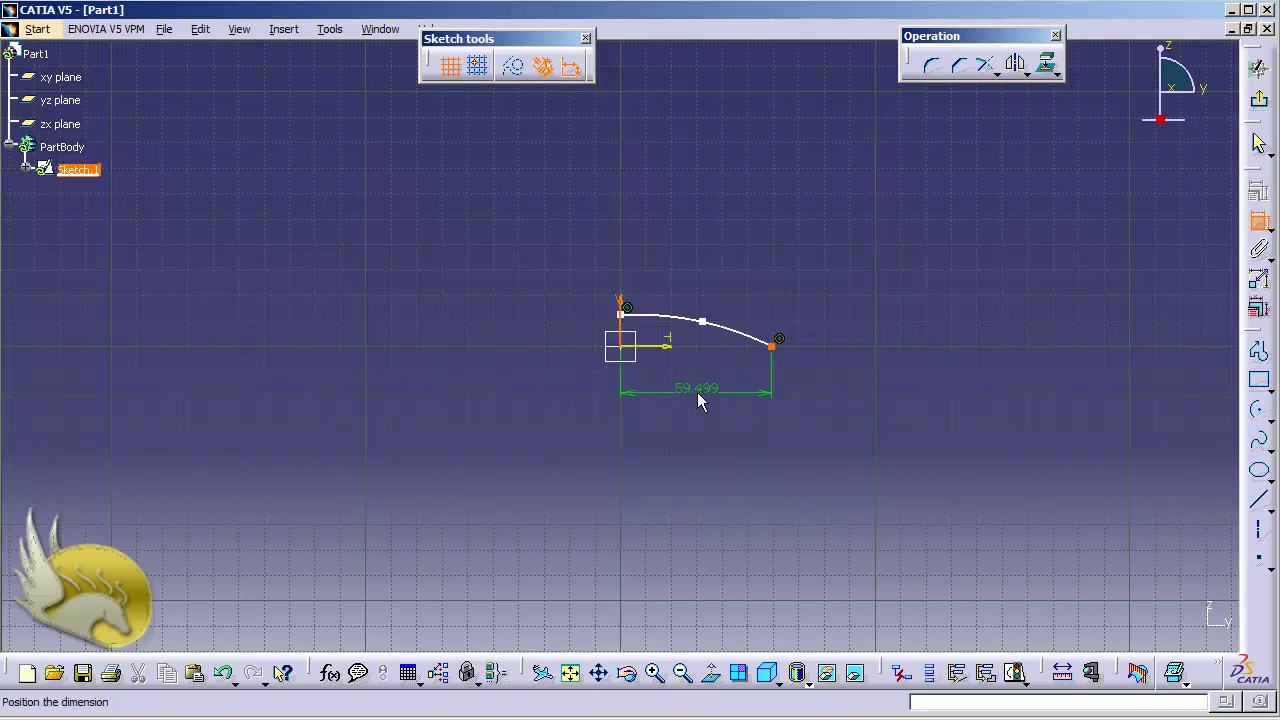
{"action": "left_click", "coordinate": [697, 398]}
{"action": "double_click", "coordinate": [697, 390]}
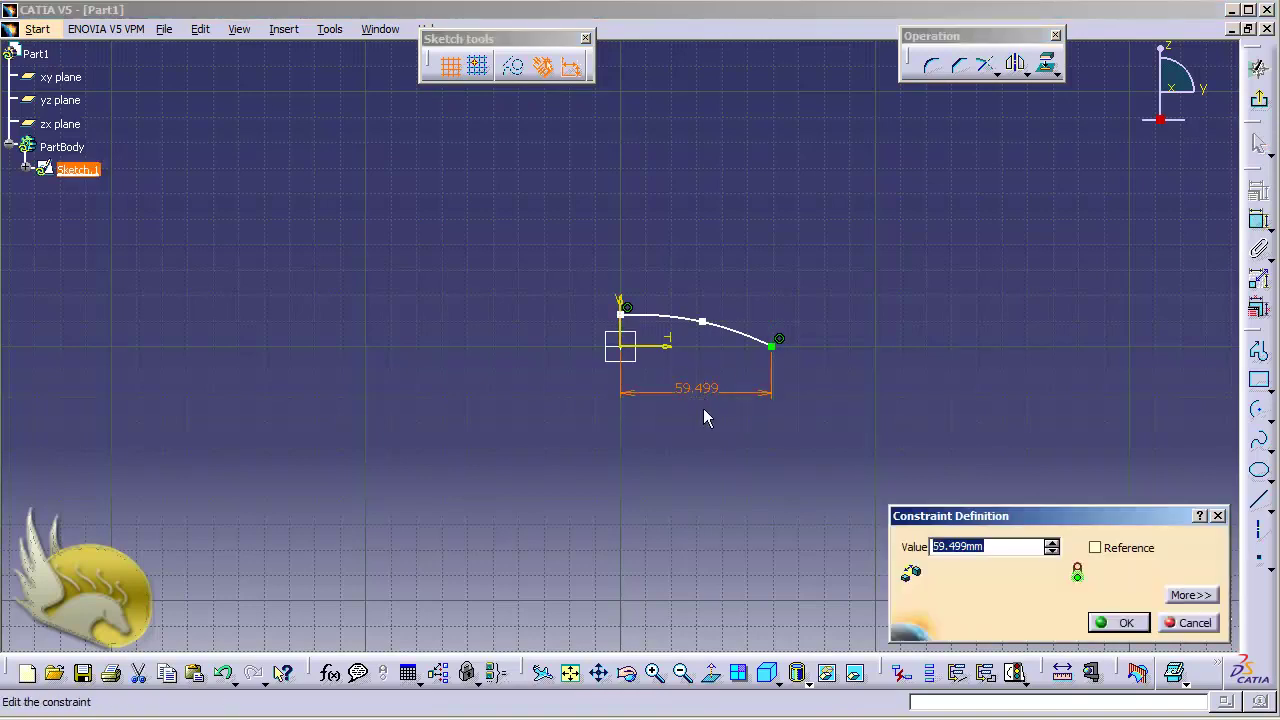
{"action": "type", "text": "50"}
{"action": "key", "text": "Return"}
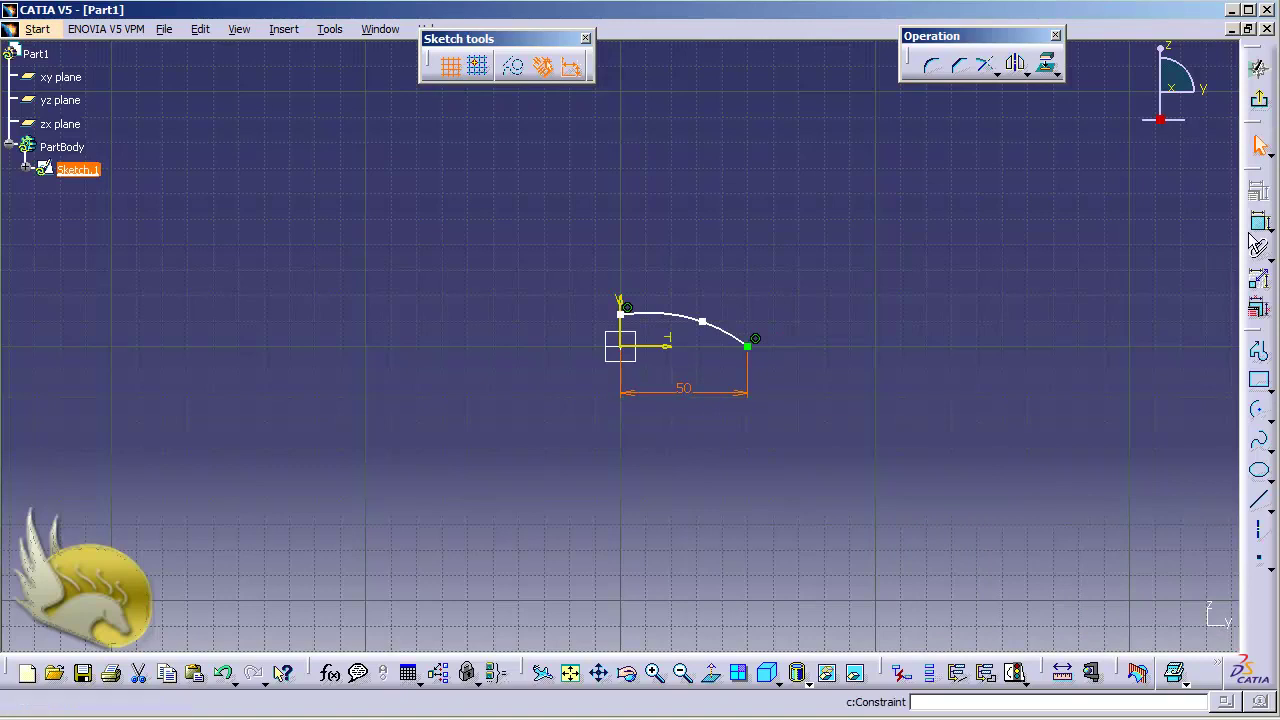
Step: Fix the spline's start point 10 mm above the horizontal axis
{"action": "left_click", "coordinate": [1259, 220]}
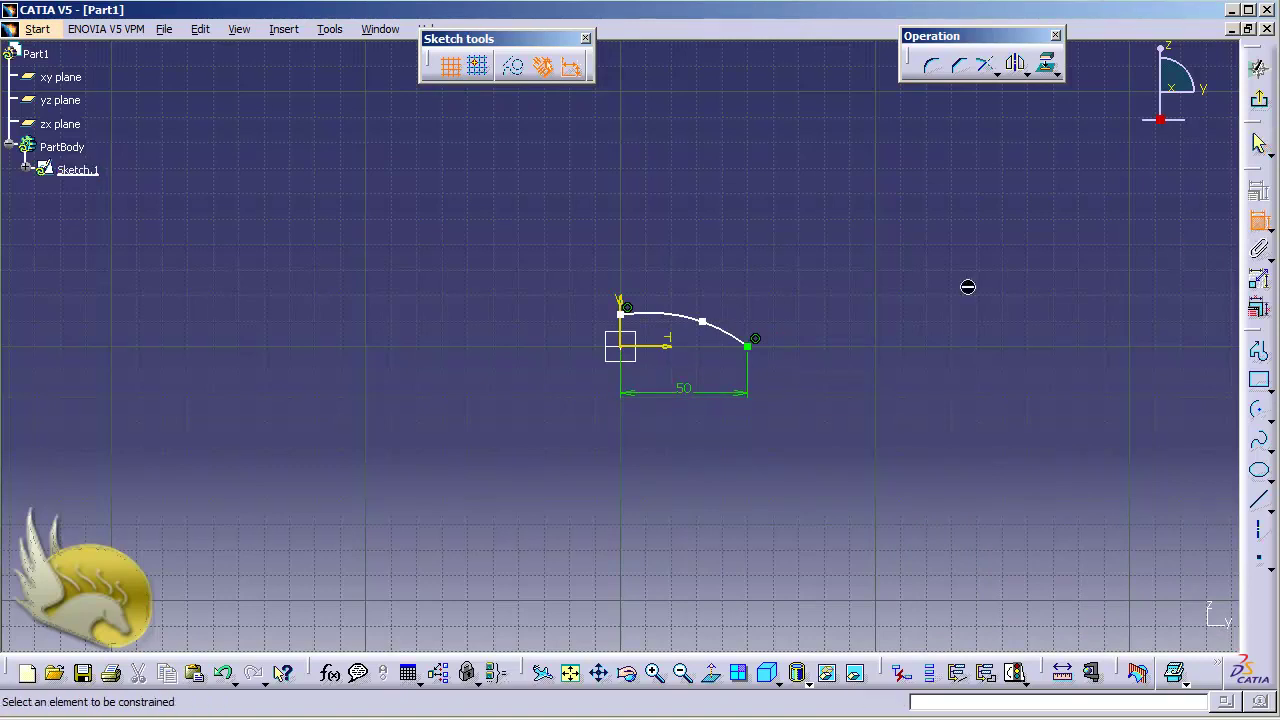
{"action": "left_click", "coordinate": [621, 315]}
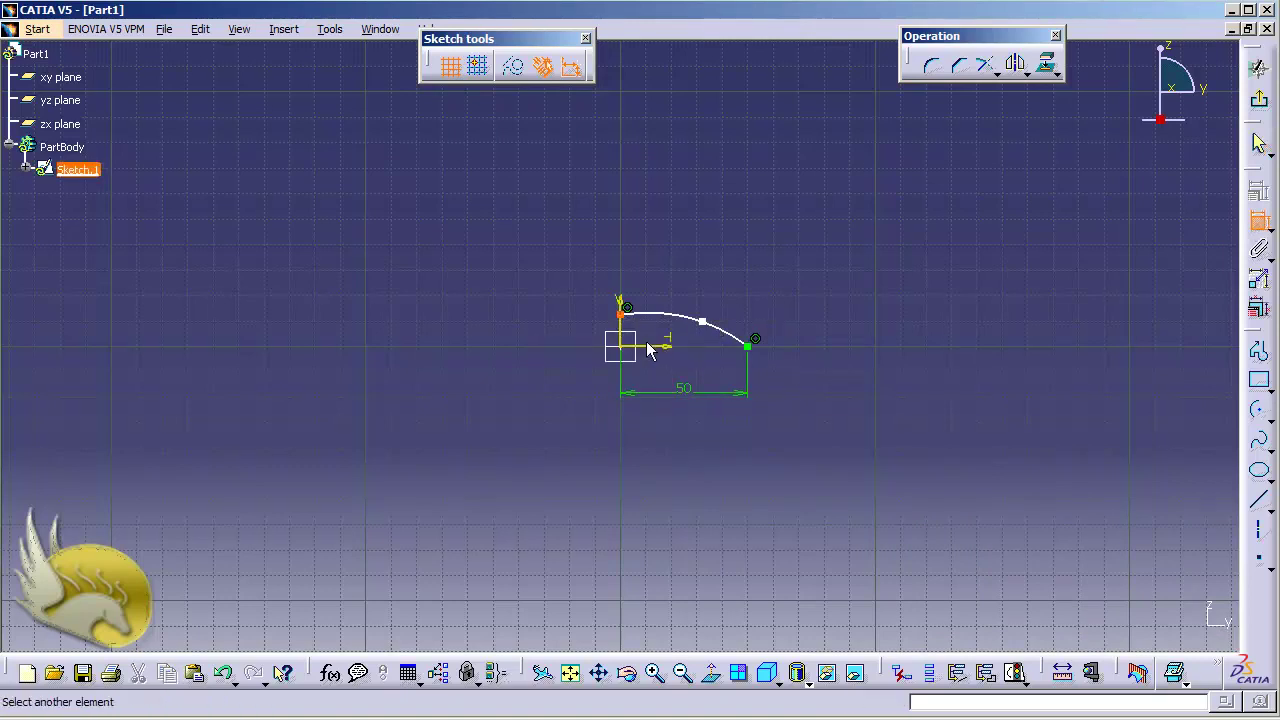
{"action": "left_click", "coordinate": [662, 350]}
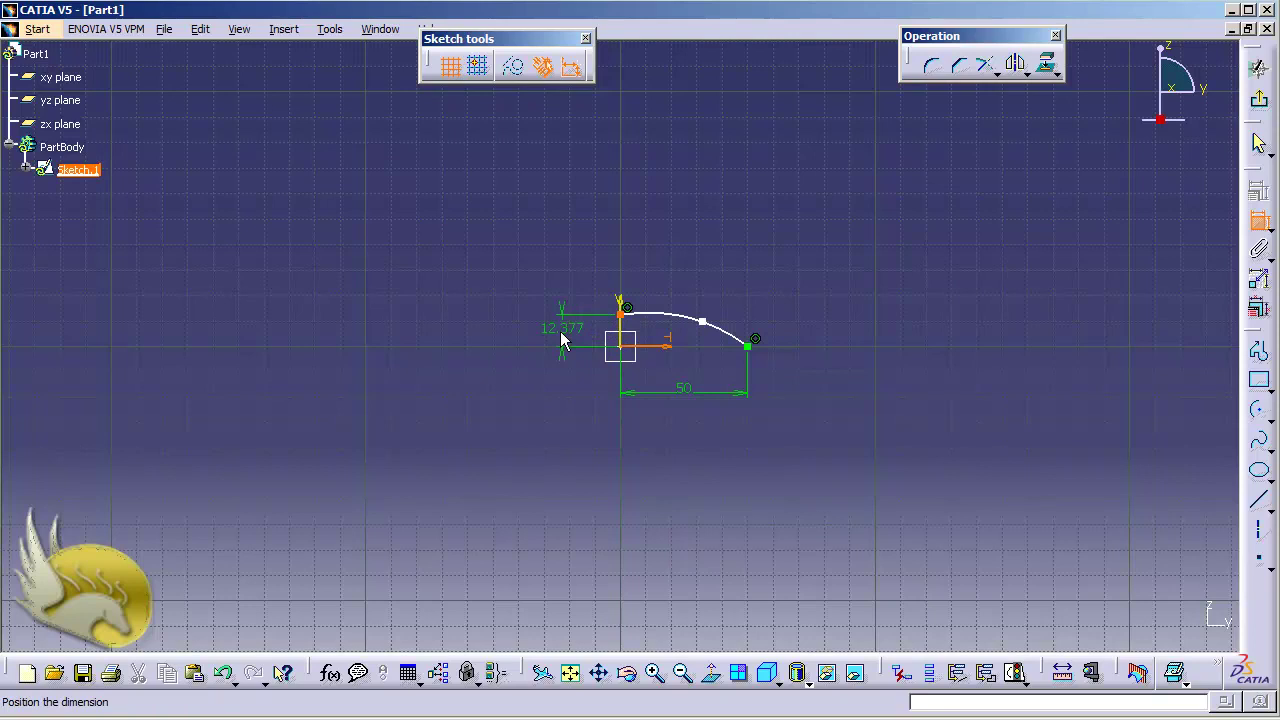
{"action": "left_click", "coordinate": [563, 343]}
{"action": "double_click", "coordinate": [563, 343]}
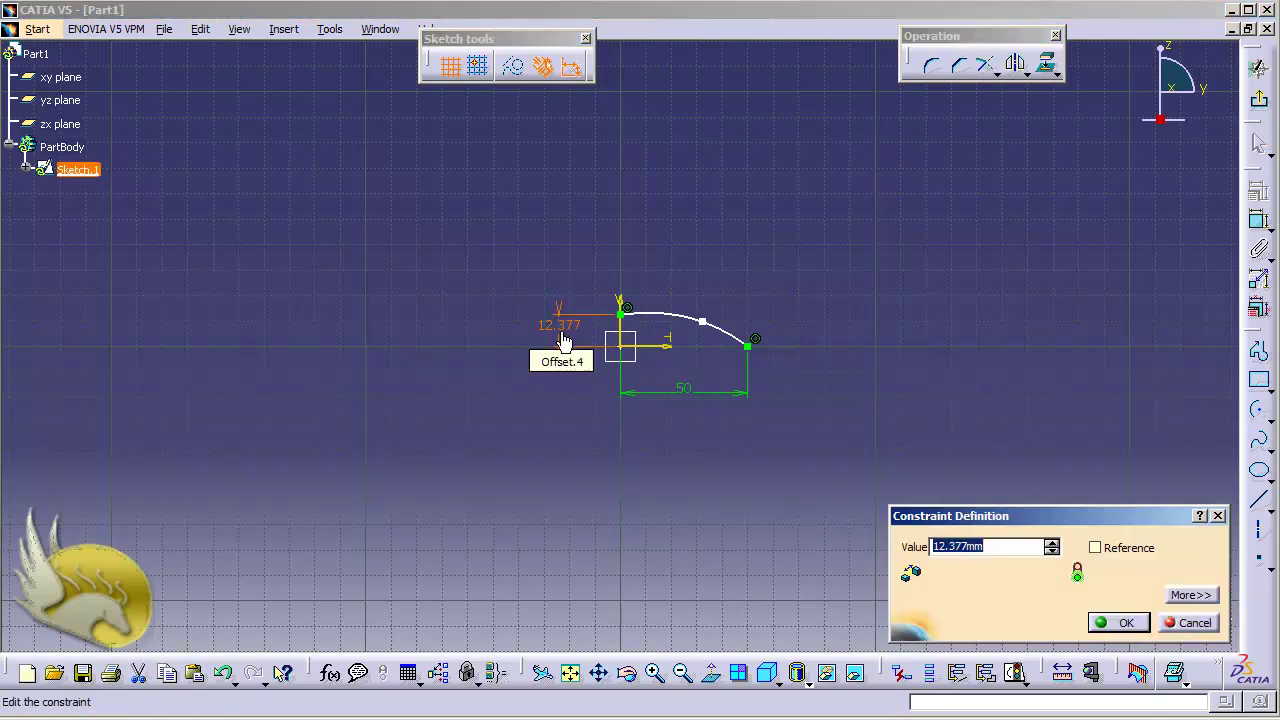
{"action": "type", "text": "10"}
{"action": "key", "text": "Return"}
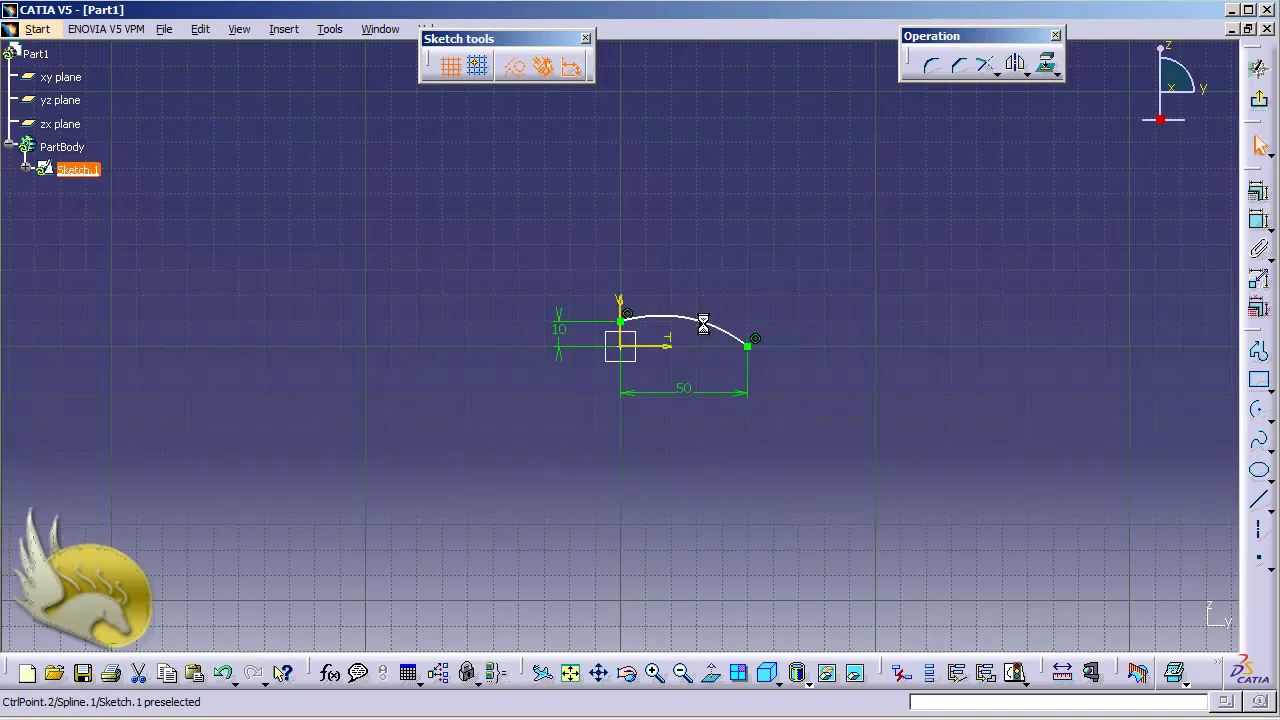
Step: Reshape the spline's middle, then close the profile with lines to the origin and spline start
{"action": "left_click_drag", "start_coordinate": [703, 323], "coordinate": [690, 330]}
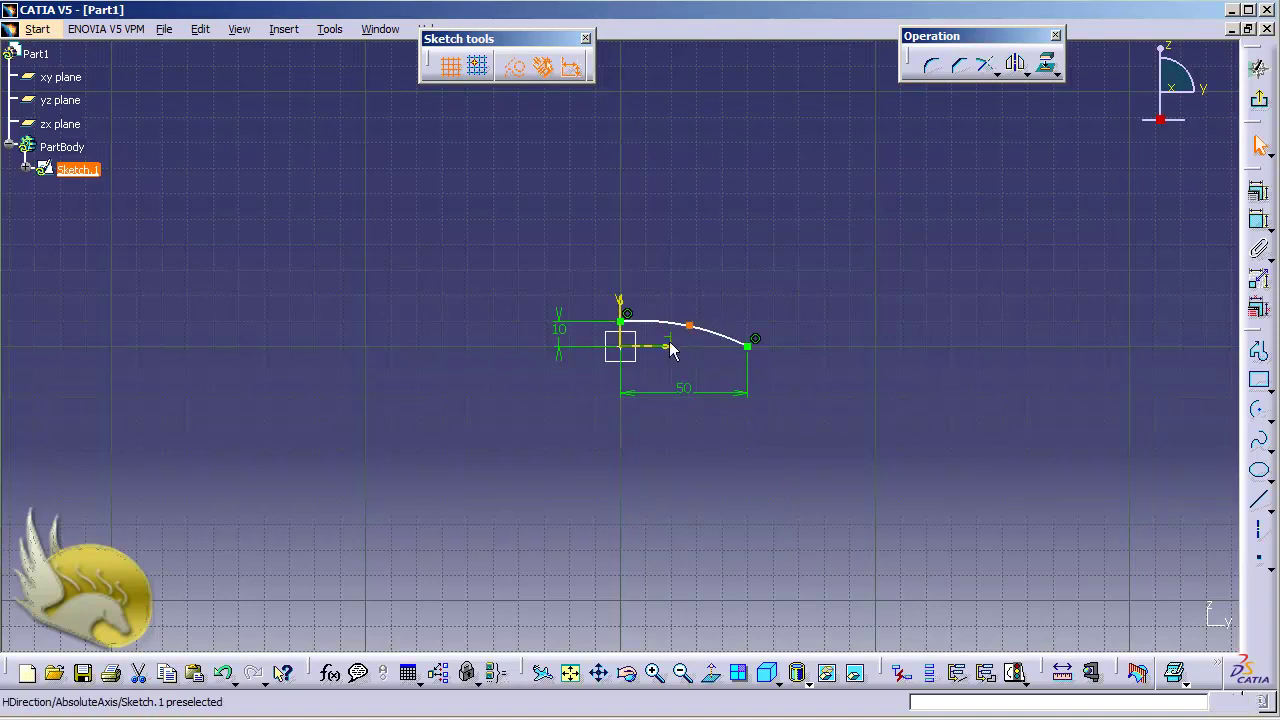
{"action": "left_click", "coordinate": [690, 327]}
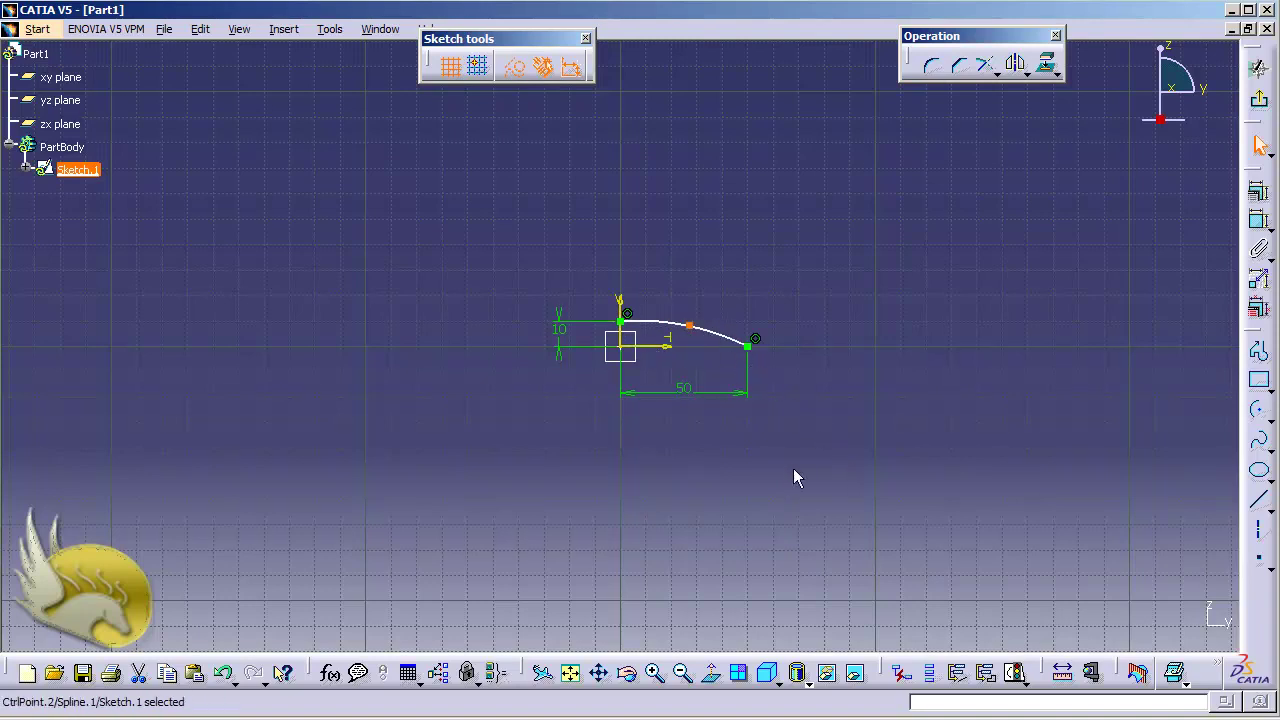
{"action": "left_click", "coordinate": [1259, 350]}
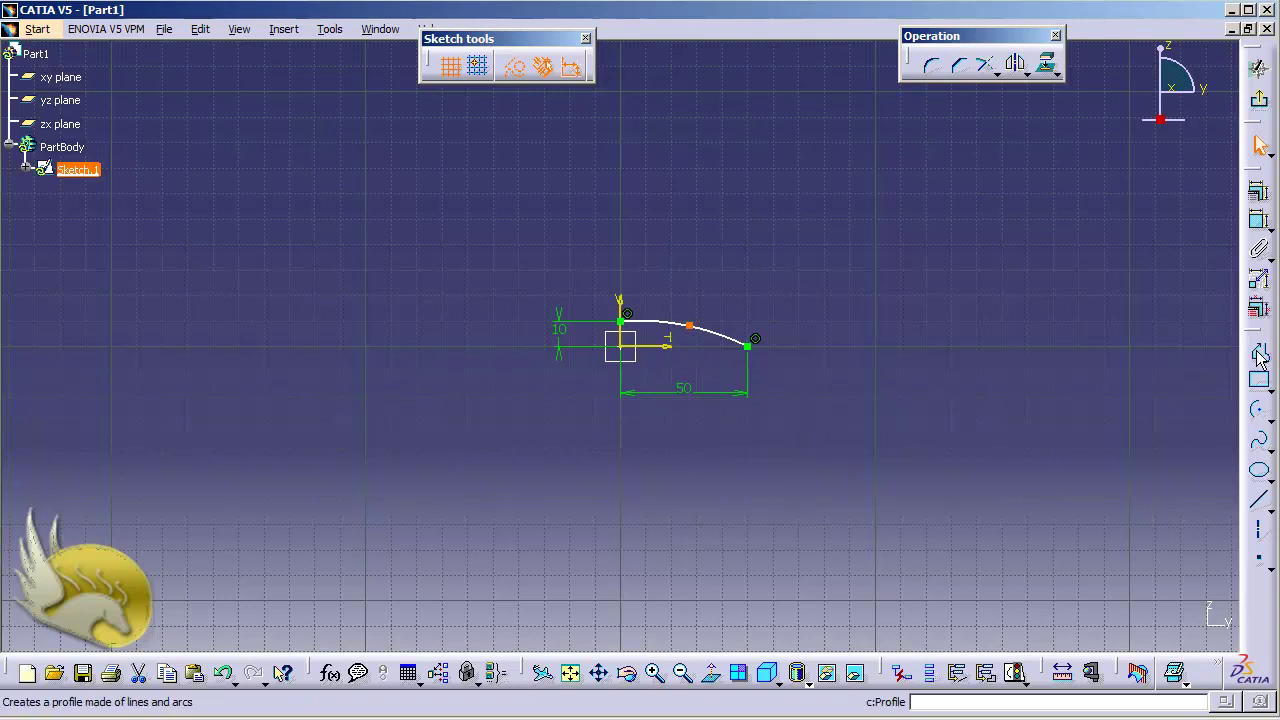
{"action": "left_click", "coordinate": [750, 347]}
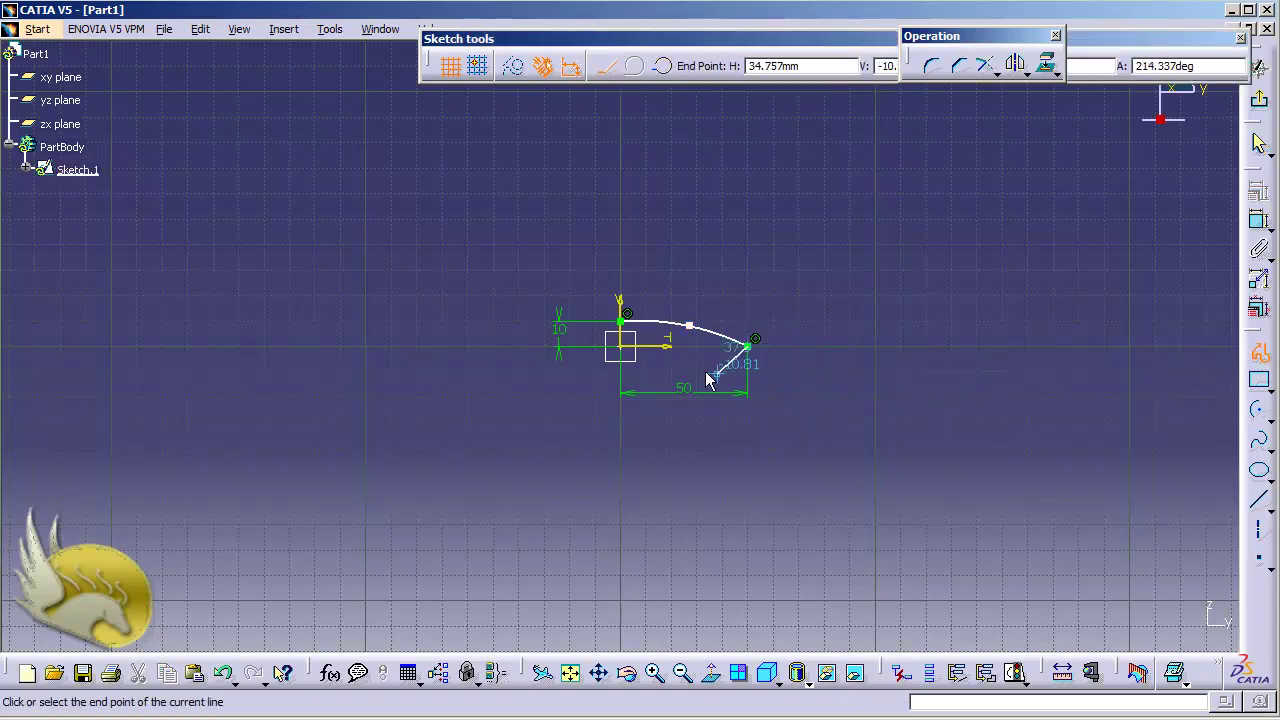
{"action": "left_click", "coordinate": [621, 346]}
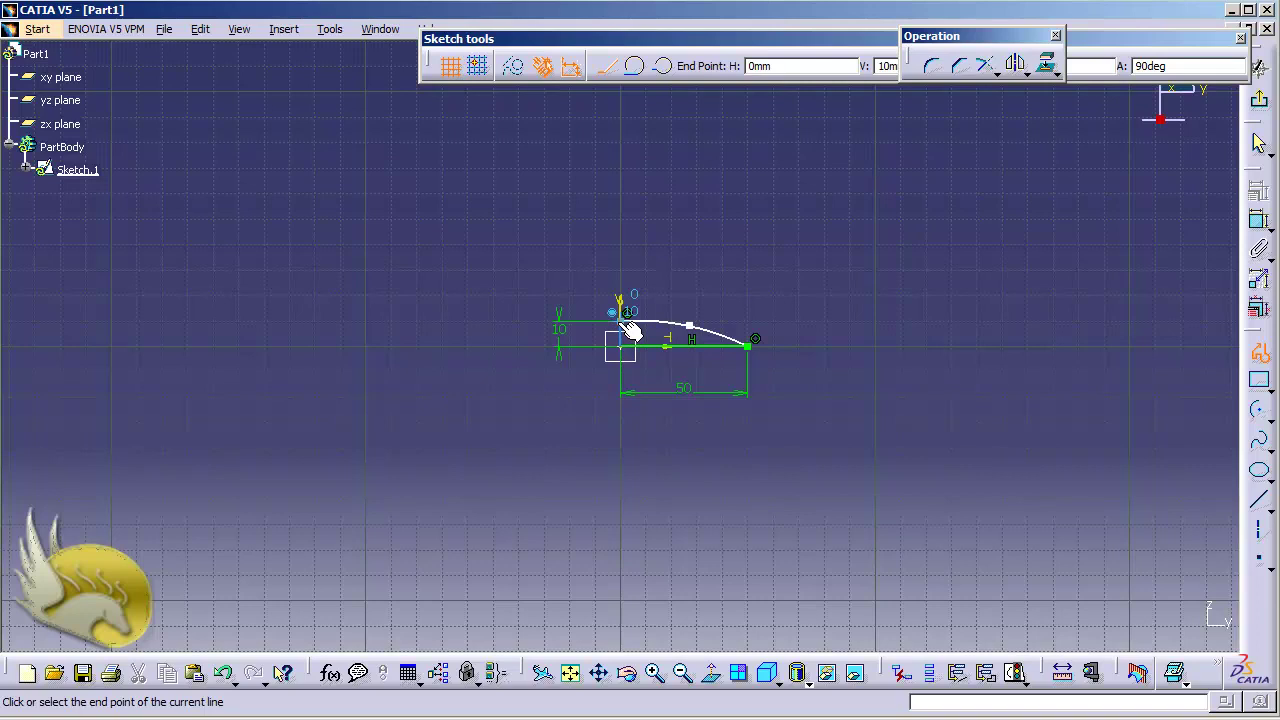
{"action": "left_click", "coordinate": [627, 323]}
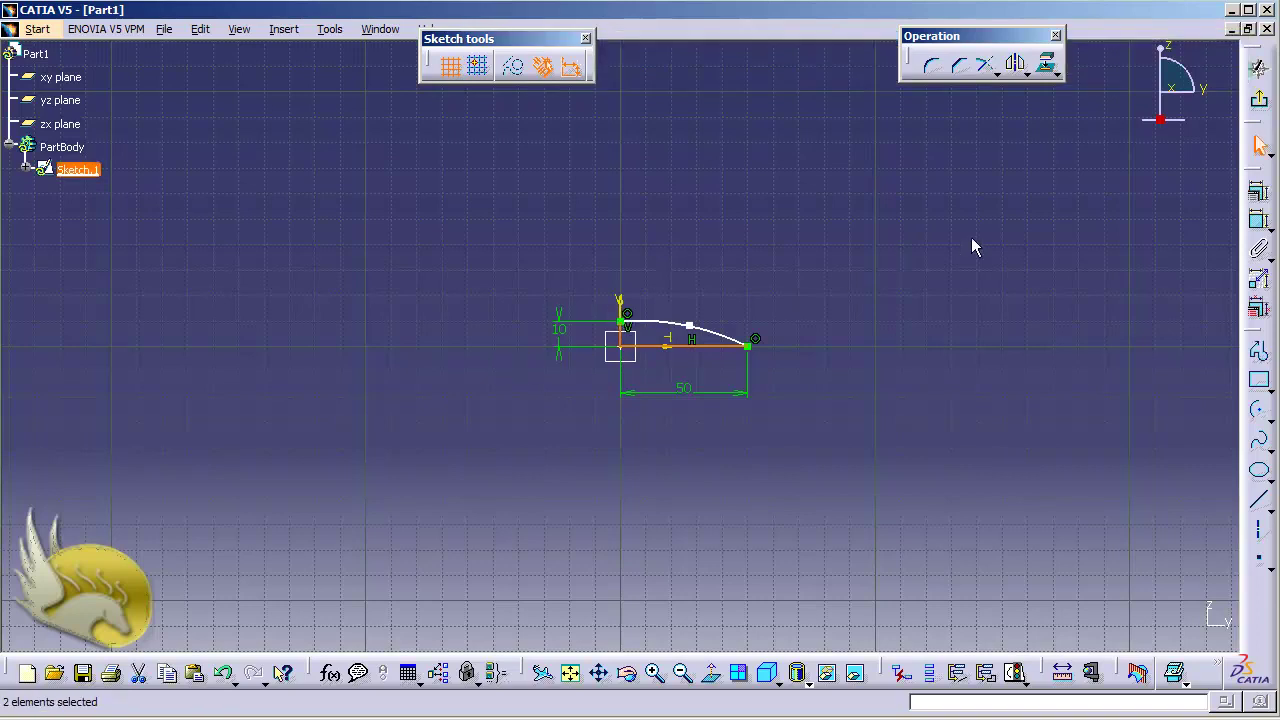
Step: Exit the sketch and revolve it 360° about the V direction into Shaft.1
{"action": "left_click", "coordinate": [1259, 98]}
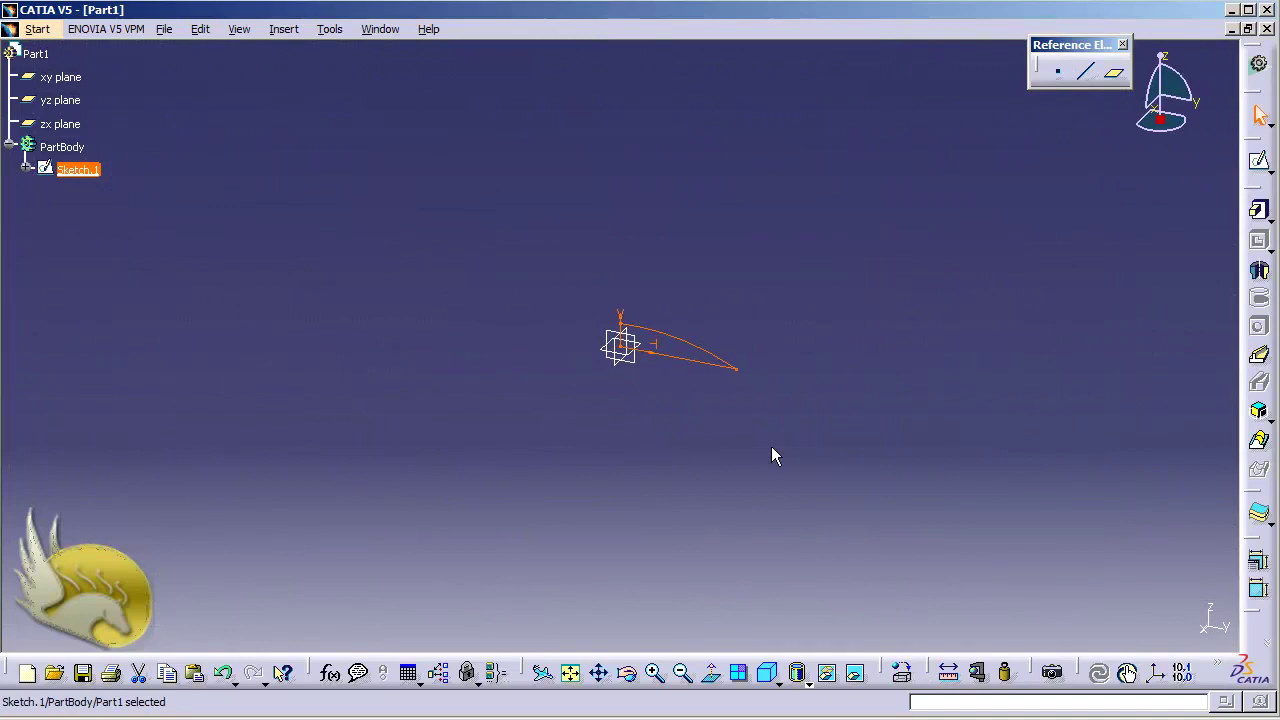
{"action": "left_click", "coordinate": [1259, 270]}
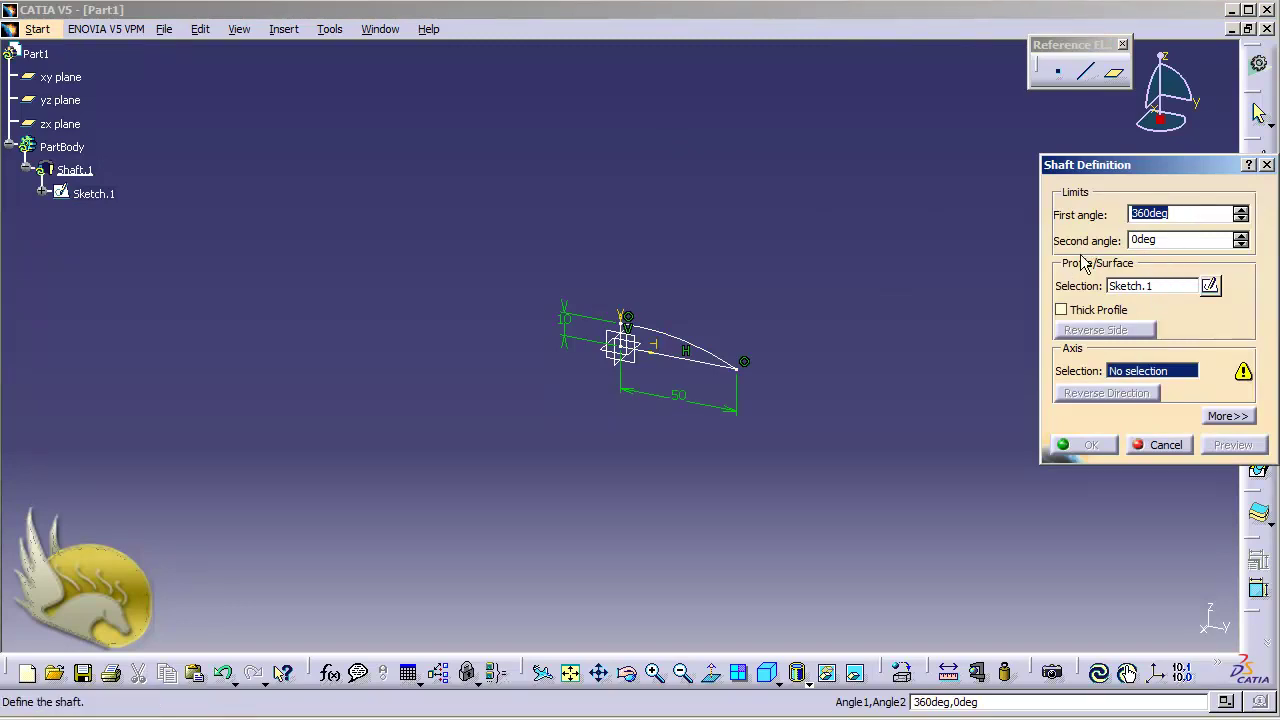
{"action": "left_click", "coordinate": [630, 318]}
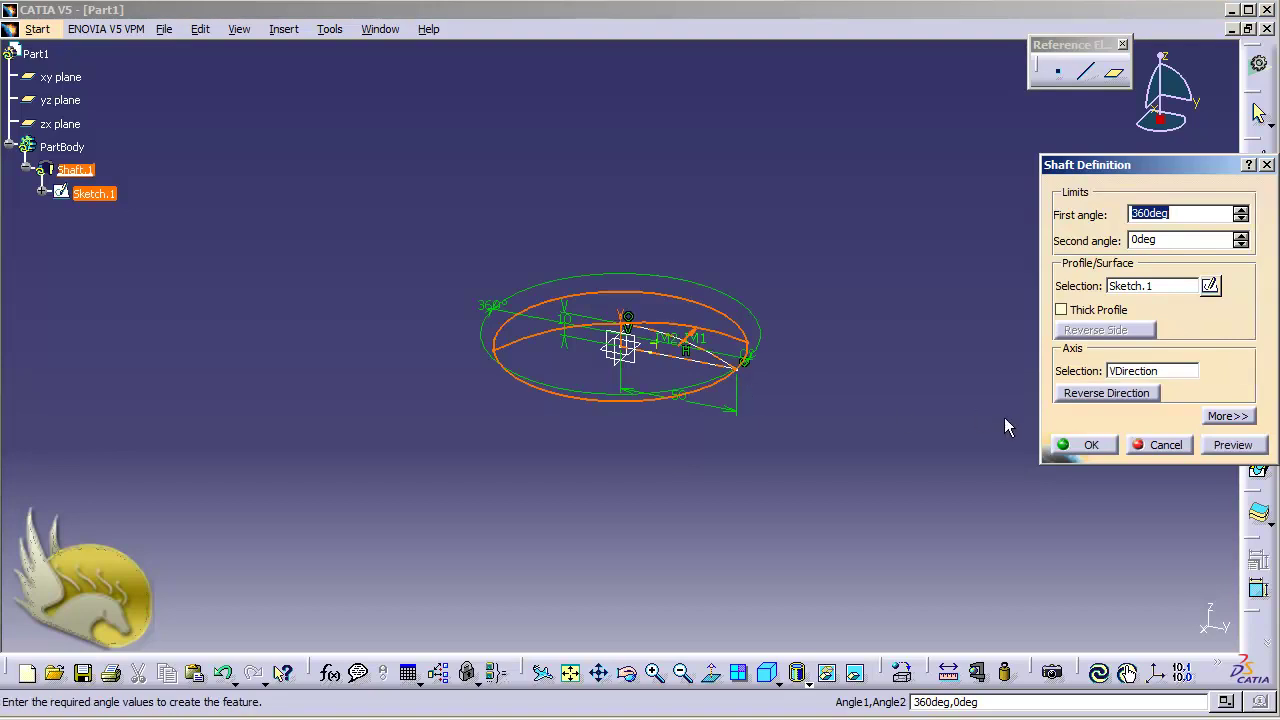
{"action": "left_click", "coordinate": [1082, 446]}
{"action": "left_click", "coordinate": [905, 436]}
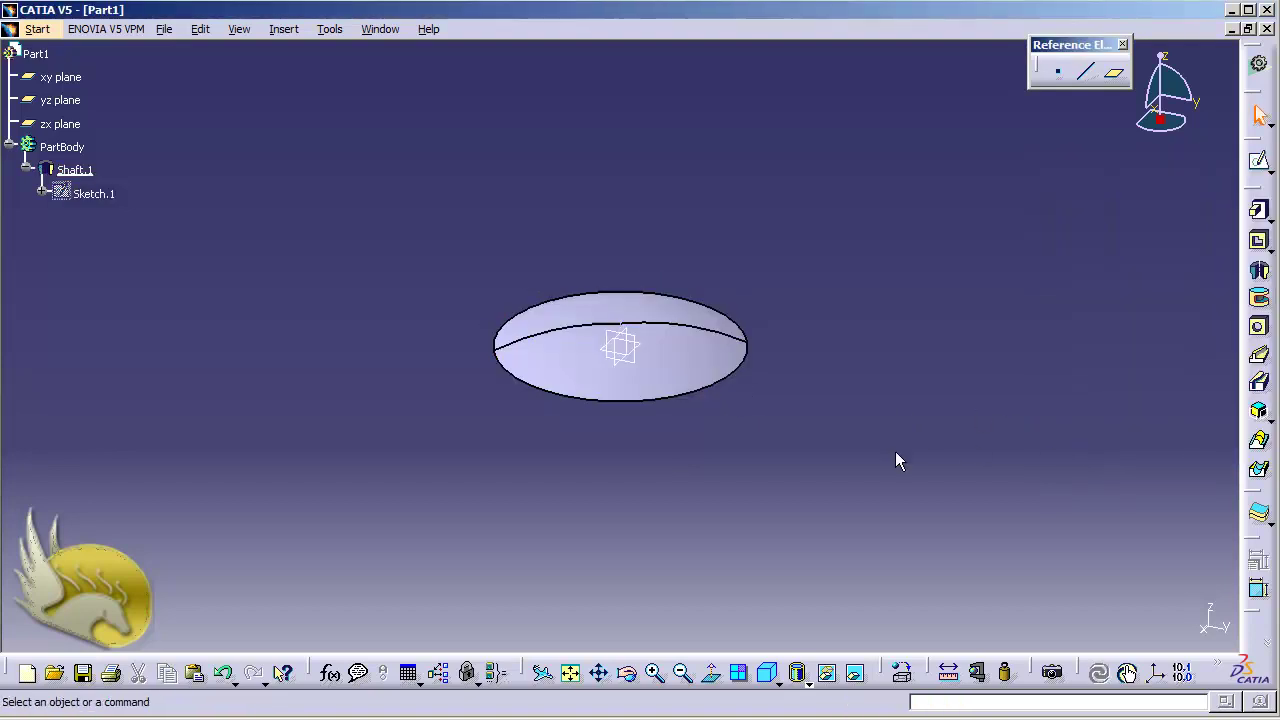
{"action": "key", "text": "shift+Up"}
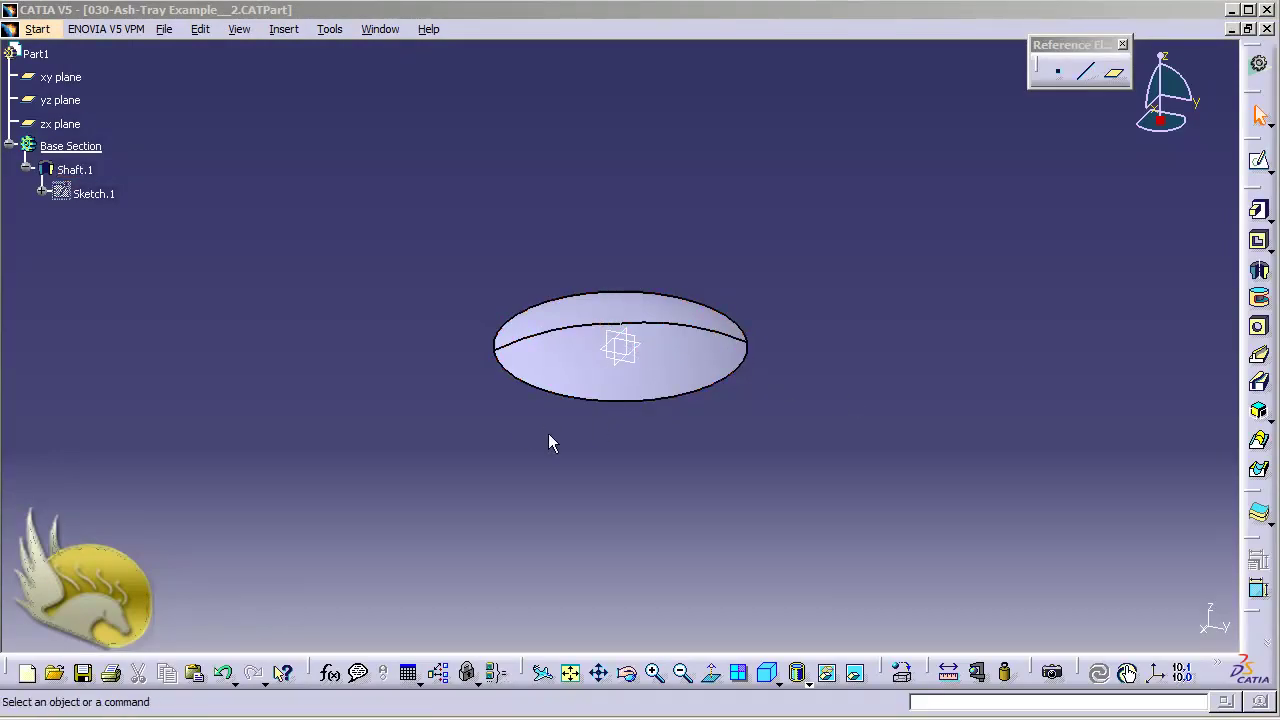
Step: Open Sketch.4 on the yz plane of Base Section, zooming and framing the base profile
{"action": "left_click", "coordinate": [72, 100]}
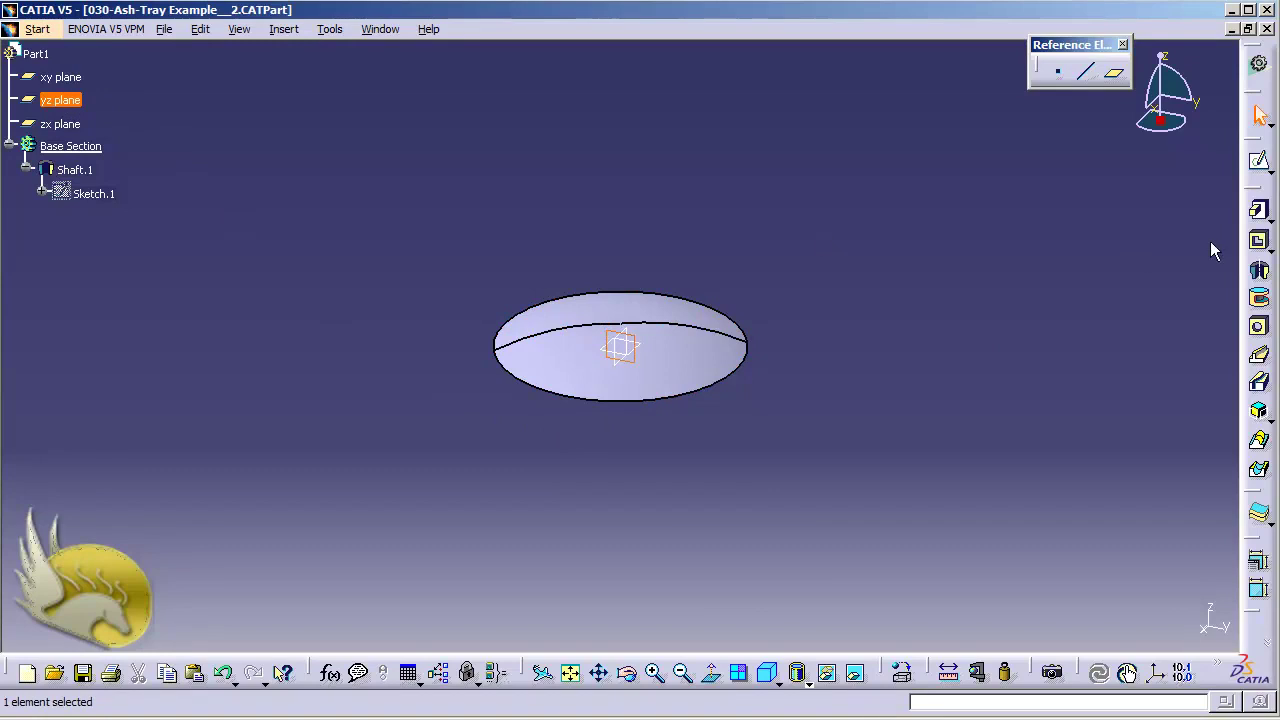
{"action": "left_click", "coordinate": [1261, 163]}
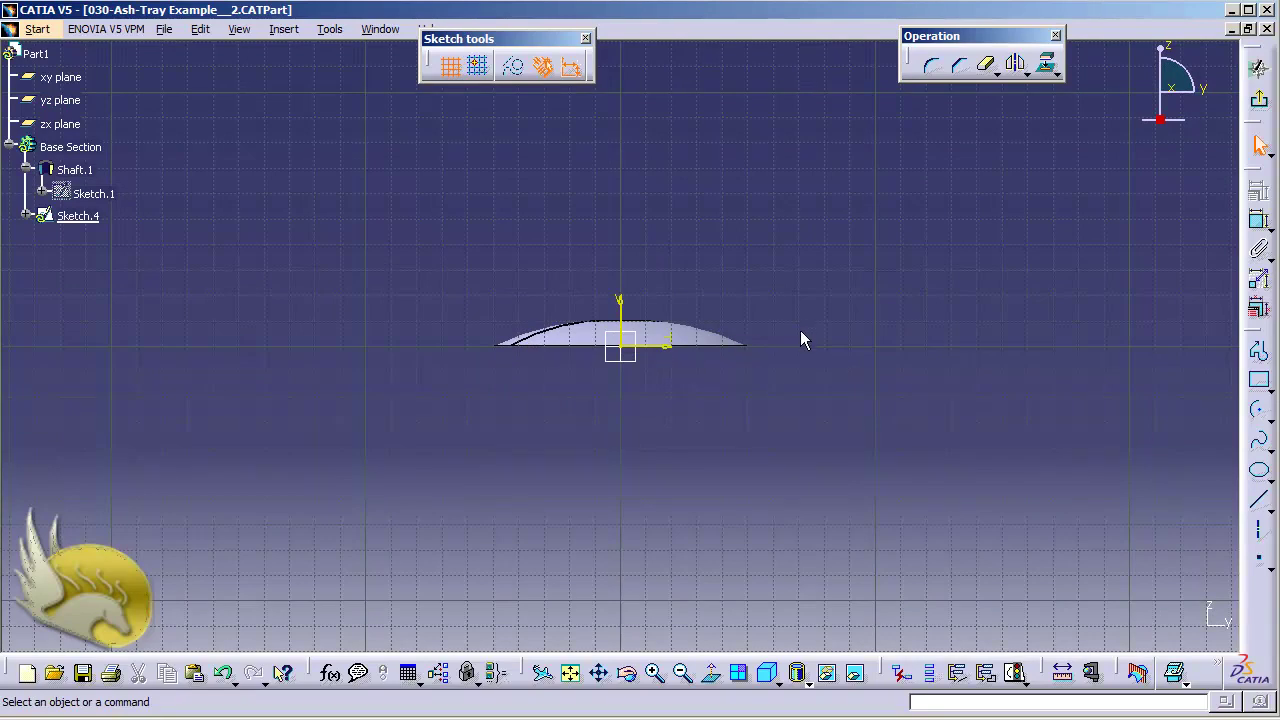
{"action": "scroll", "coordinate": [800, 340], "scroll_direction": "up", "scroll_amount": 5}
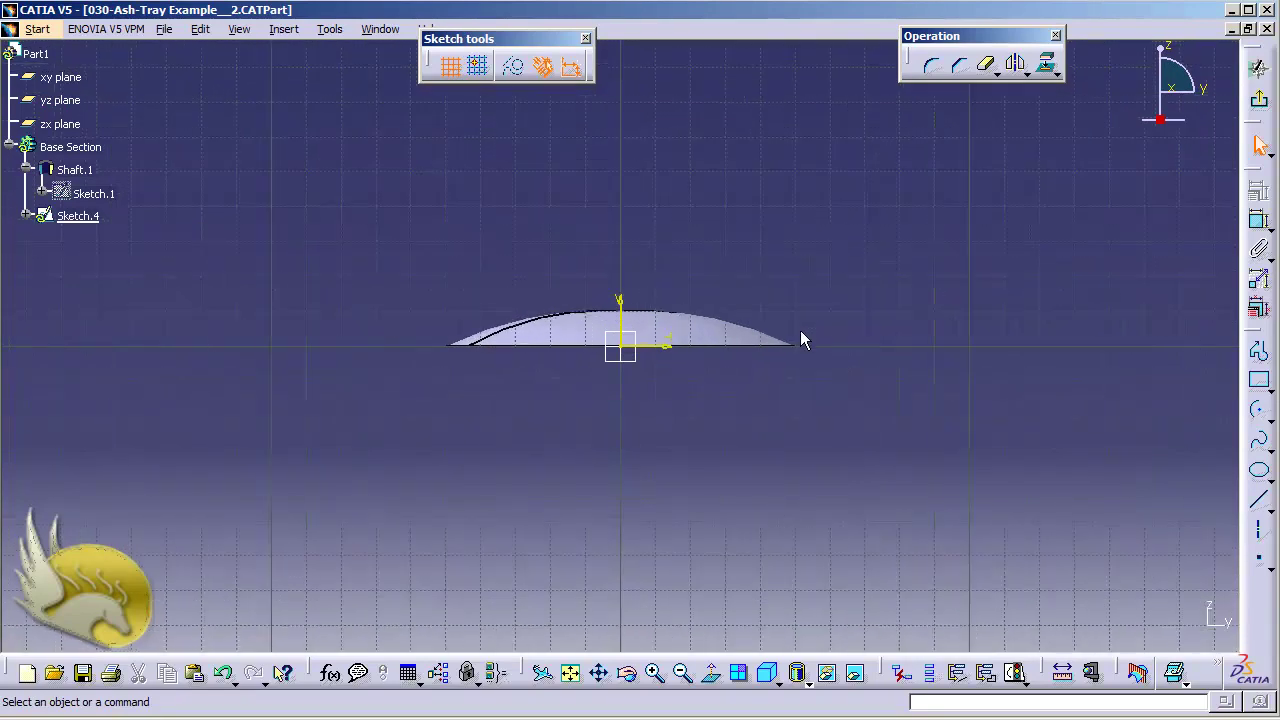
{"action": "key", "text": "Down"}
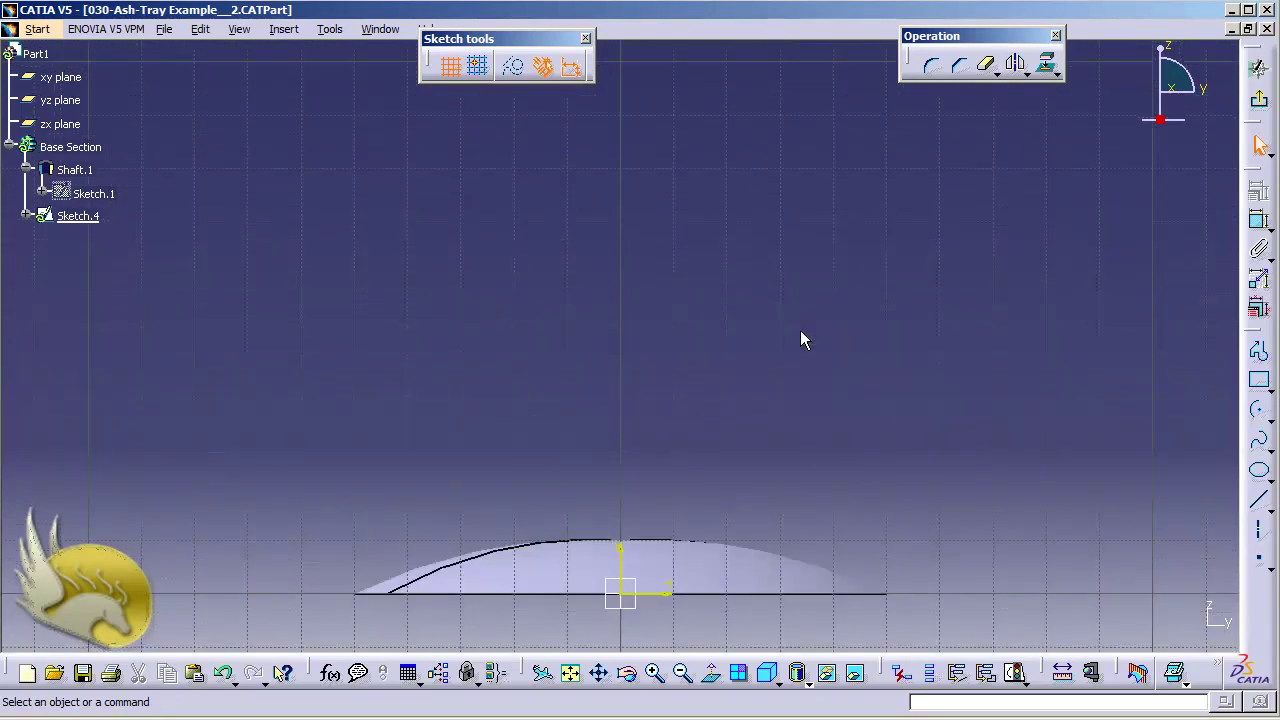
Step: Pick the Arc tool and check the ash-tray reference photo before returning to Sketch.4
{"action": "left_click", "coordinate": [1258, 409]}
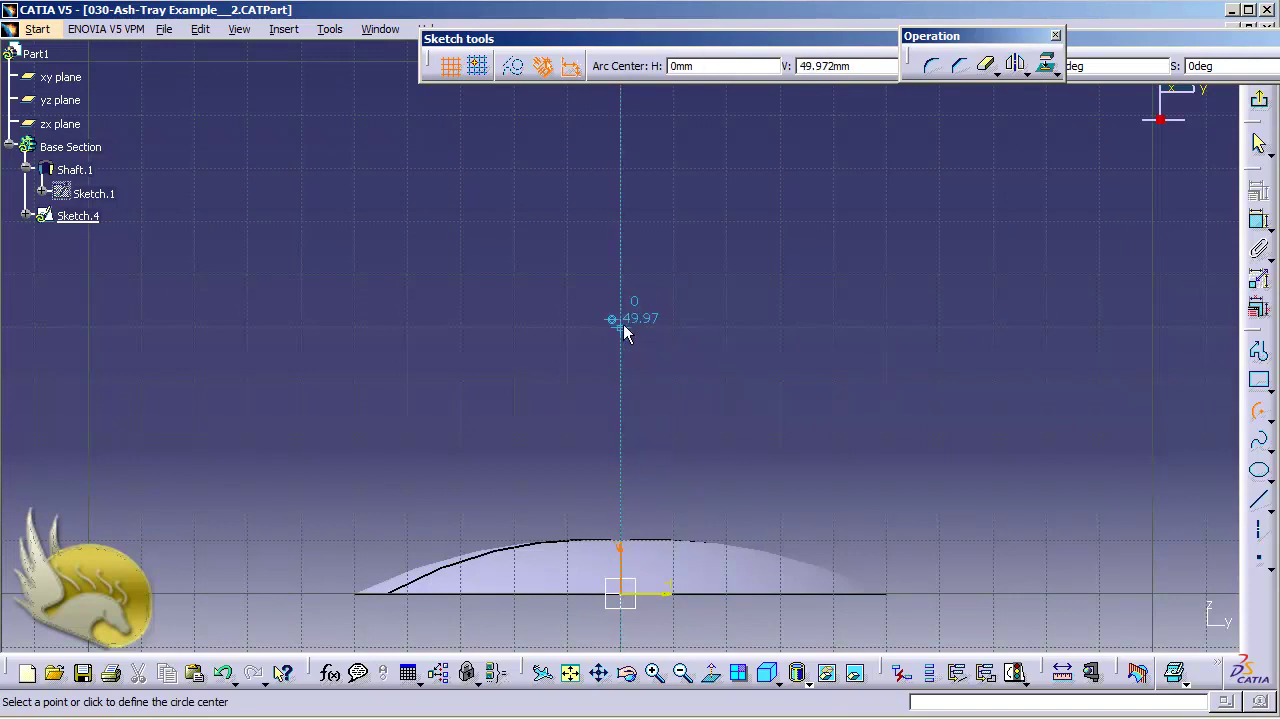
{"action": "key", "text": "alt+Tab"}
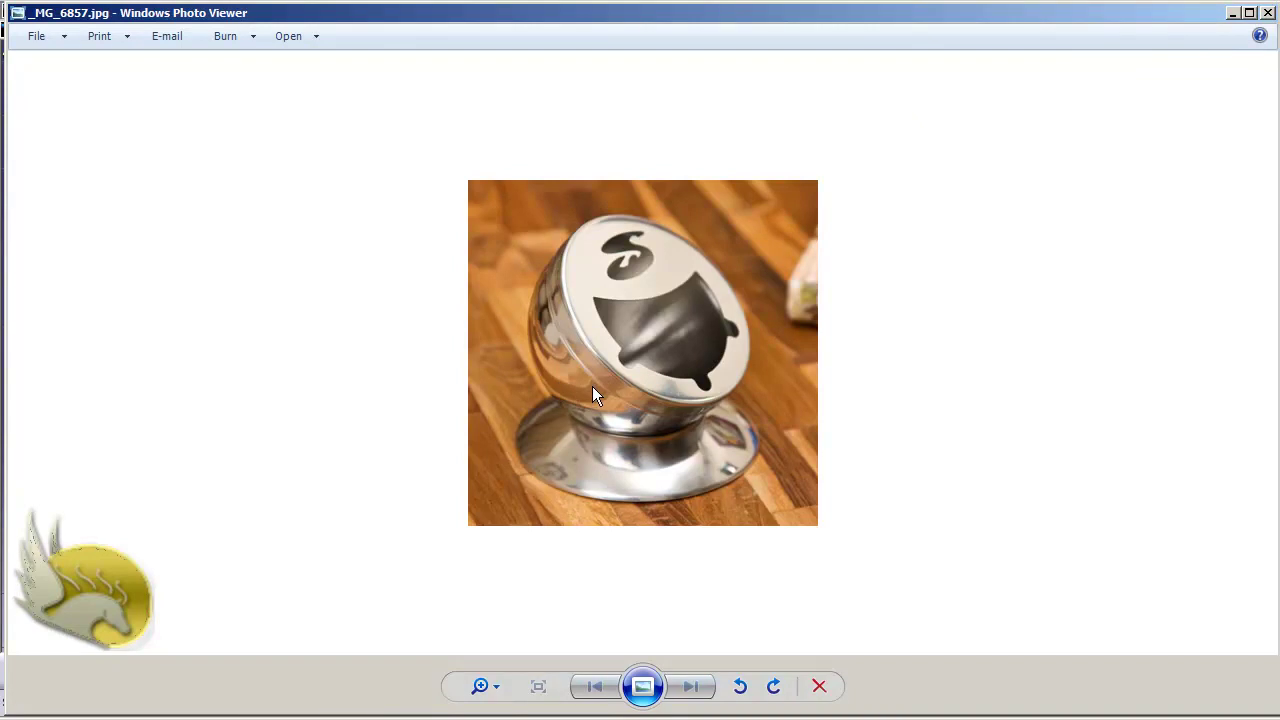
{"action": "key", "text": "alt+Tab"}
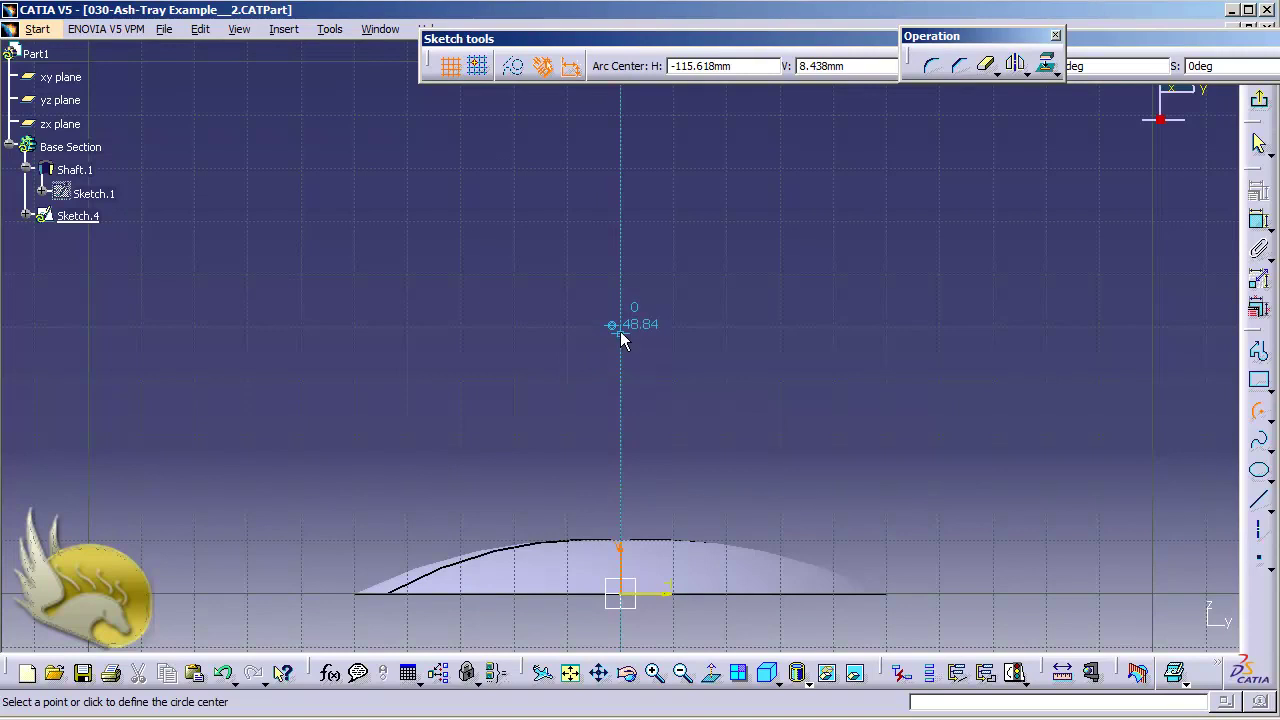
Step: Draw a half-circle arc centred on the vertical axis, from its bottom point up to the top
{"action": "left_click", "coordinate": [620, 325]}
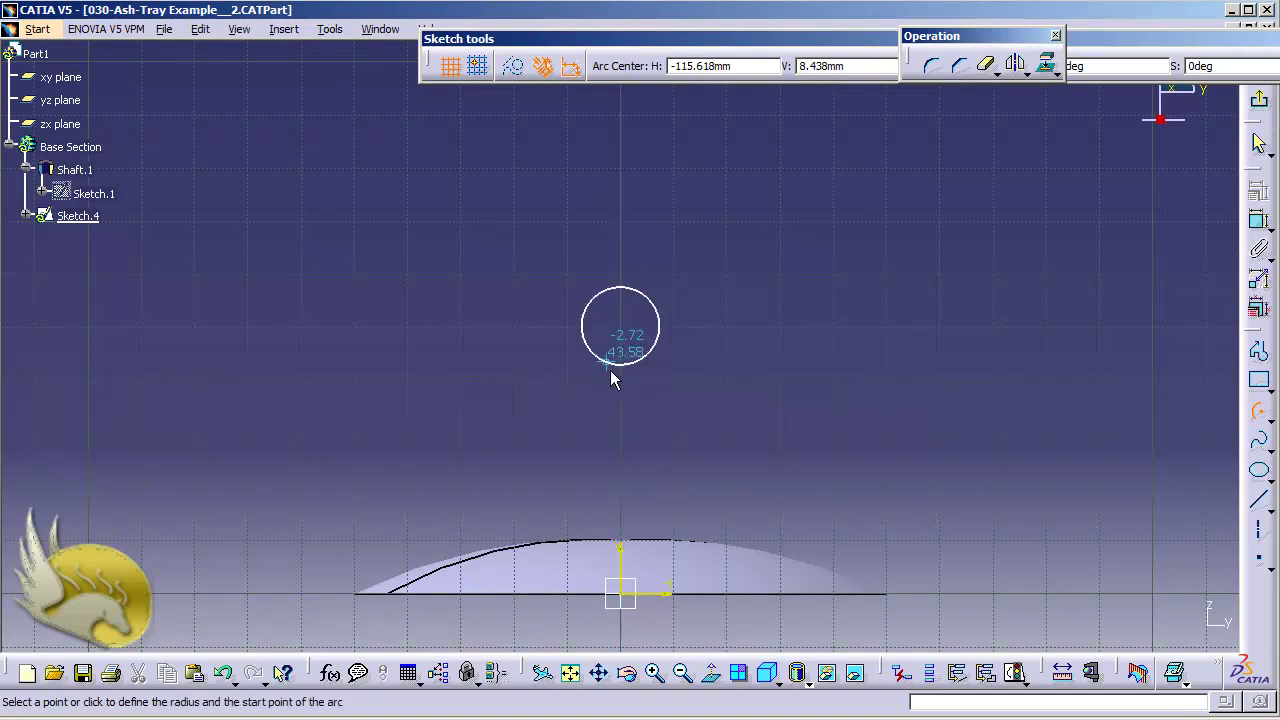
{"action": "left_click", "coordinate": [631, 583]}
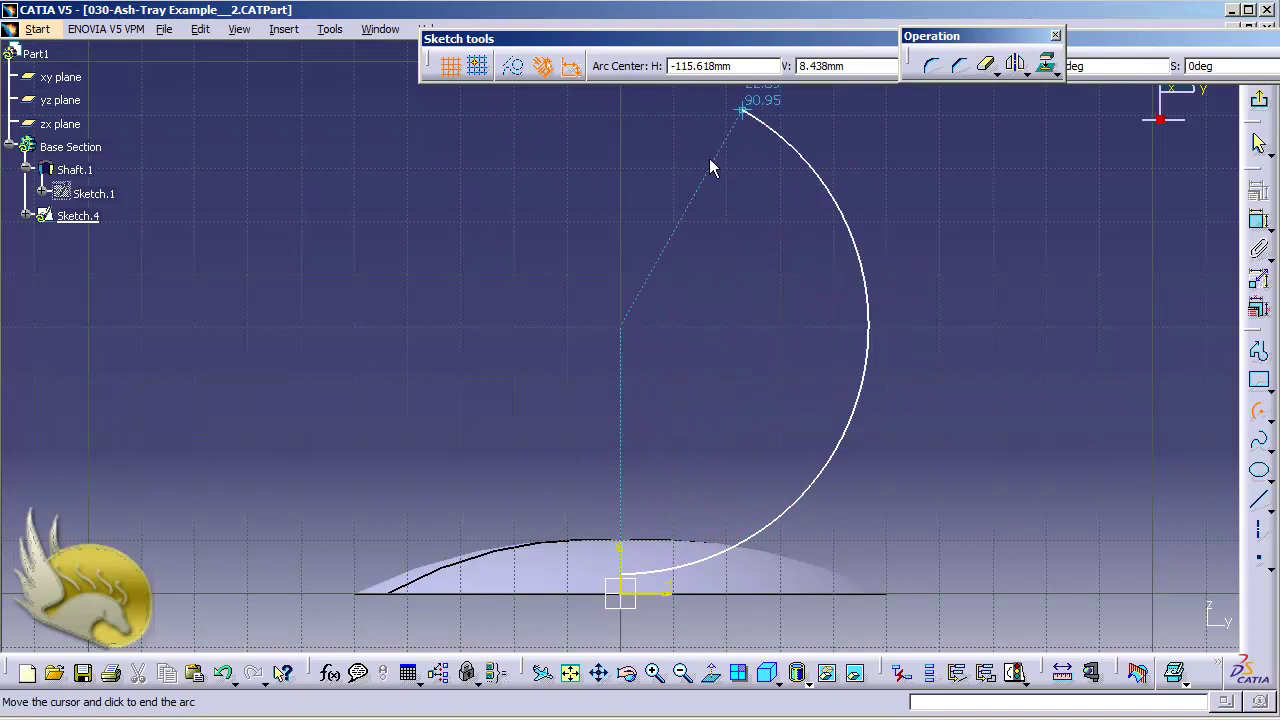
{"action": "left_click", "coordinate": [624, 100]}
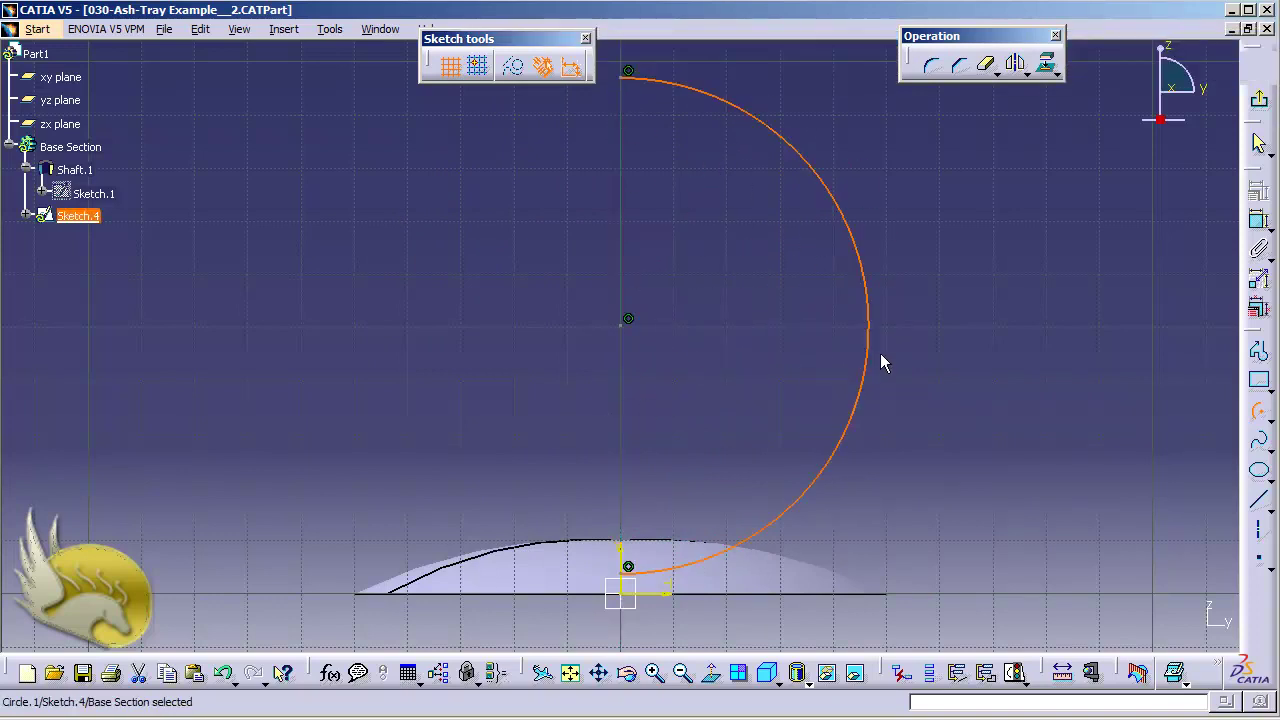
Step: Change the half-circle arc's radius from 46.608 mm to 50 mm
{"action": "left_click", "coordinate": [1257, 221]}
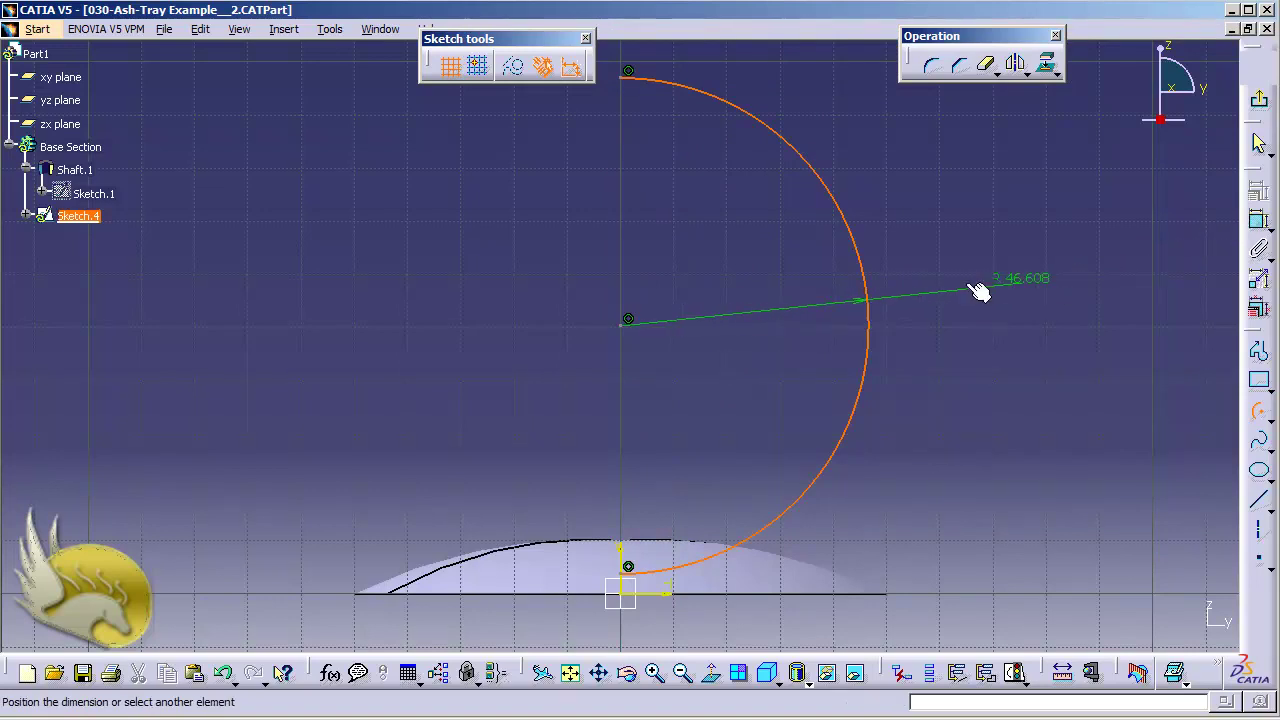
{"action": "left_click", "coordinate": [772, 305]}
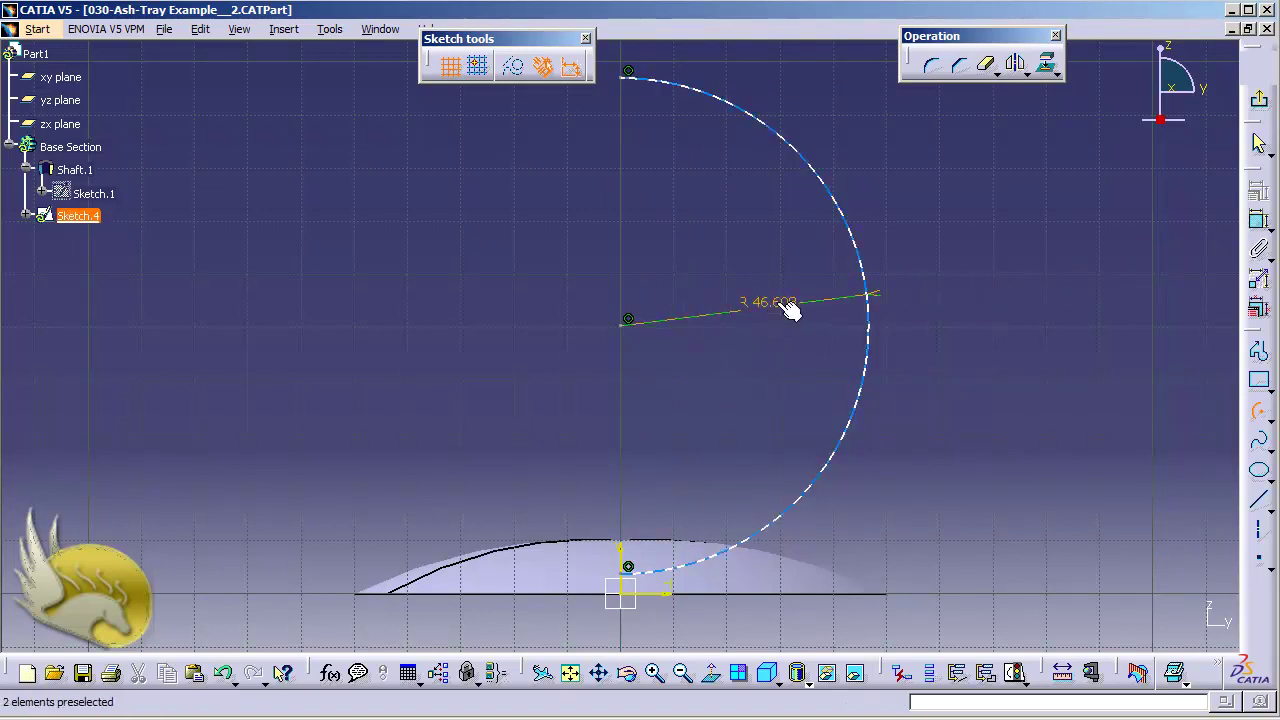
{"action": "double_click", "coordinate": [786, 306]}
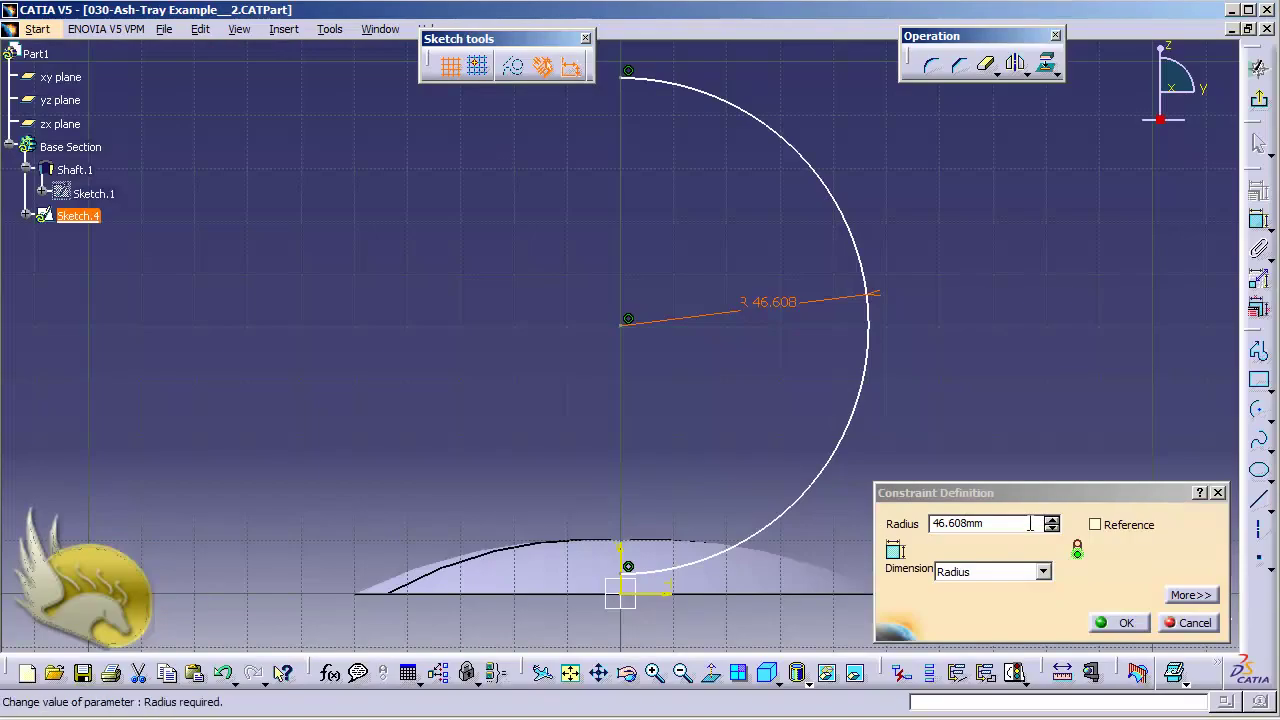
{"action": "double_click", "coordinate": [1030, 523]}
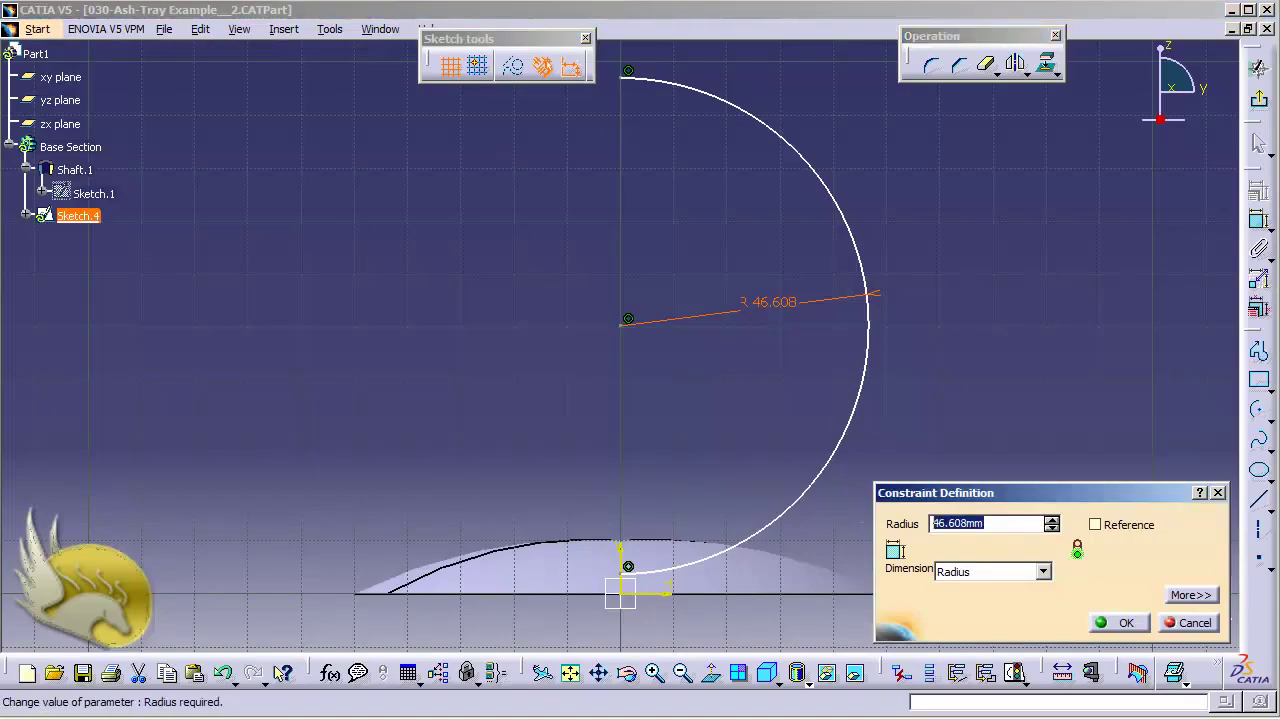
{"action": "type", "text": "50"}
{"action": "key", "text": "Return"}
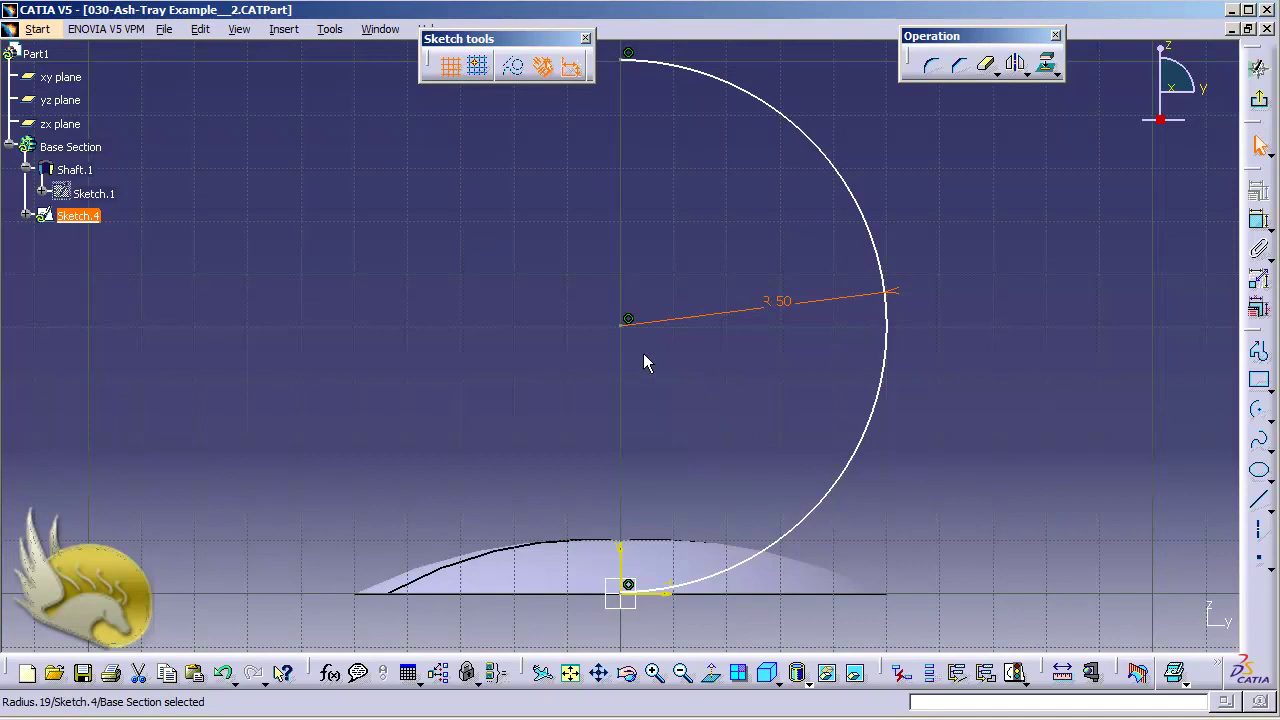
{"action": "left_click", "coordinate": [1258, 220]}
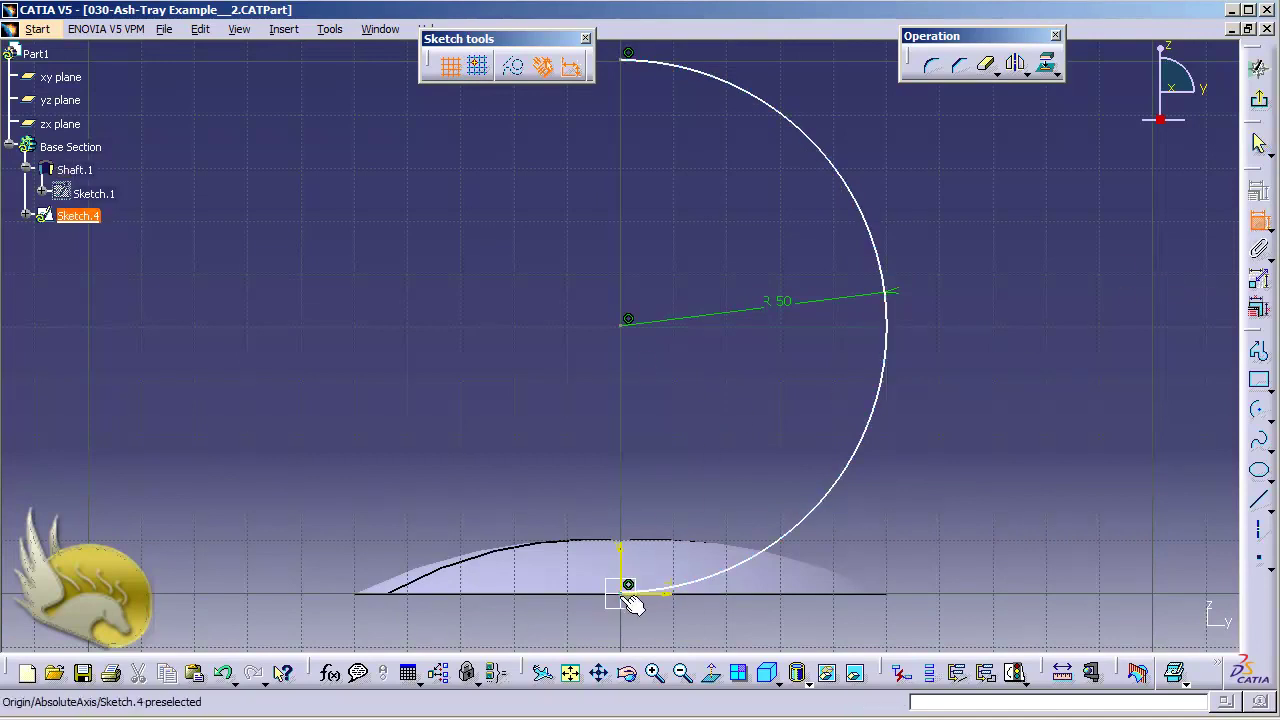
Step: Dimension the arc centre 55 mm above the horizontal axis
{"action": "left_click", "coordinate": [662, 595]}
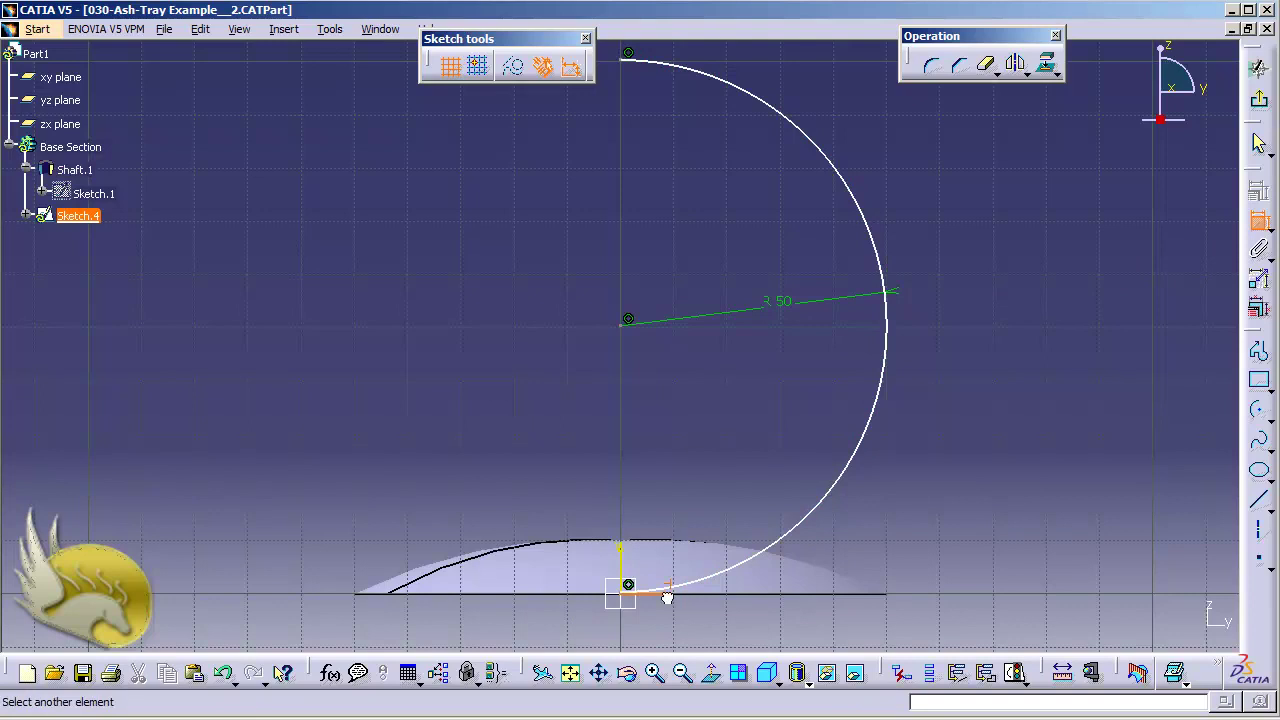
{"action": "left_click", "coordinate": [628, 320]}
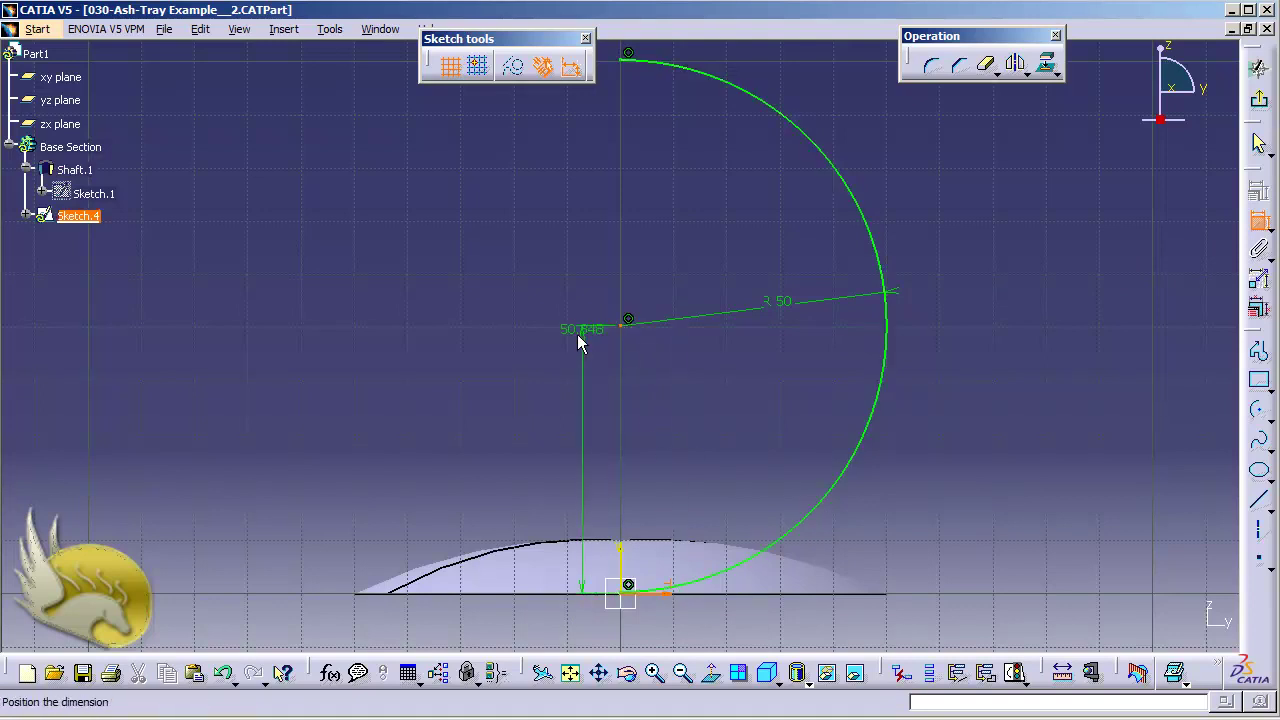
{"action": "left_click", "coordinate": [532, 339]}
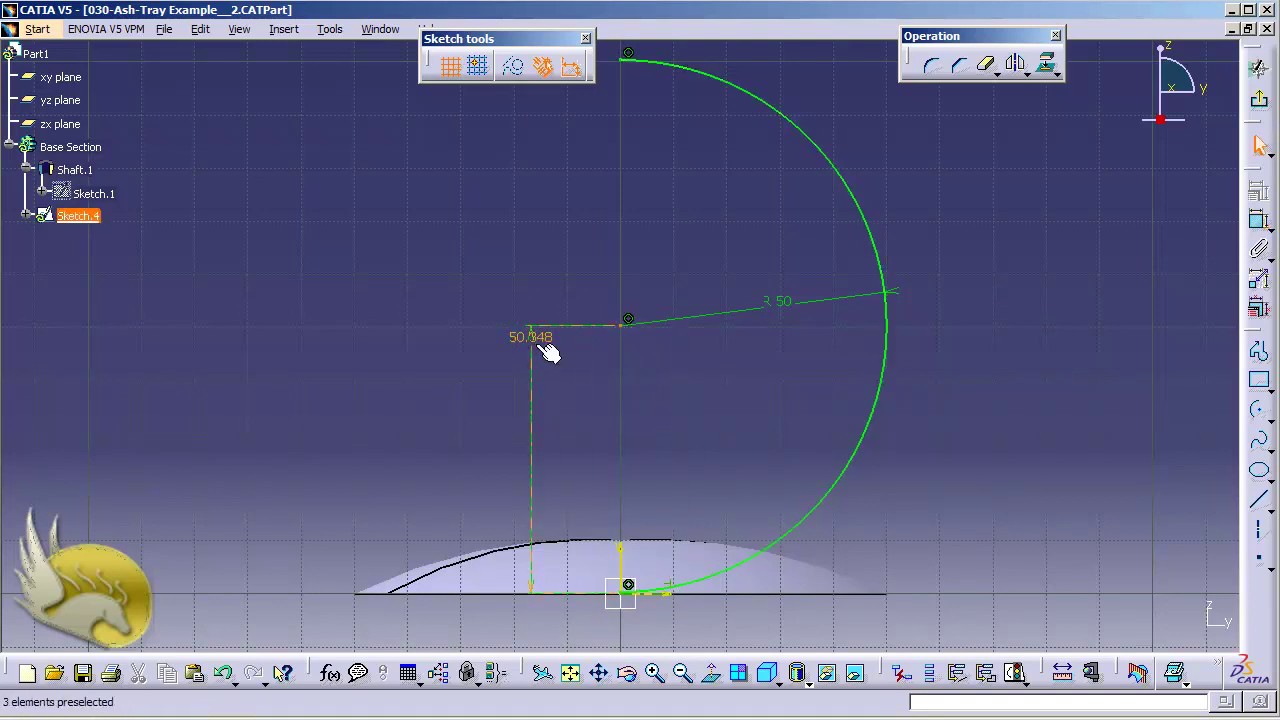
{"action": "double_click", "coordinate": [545, 345]}
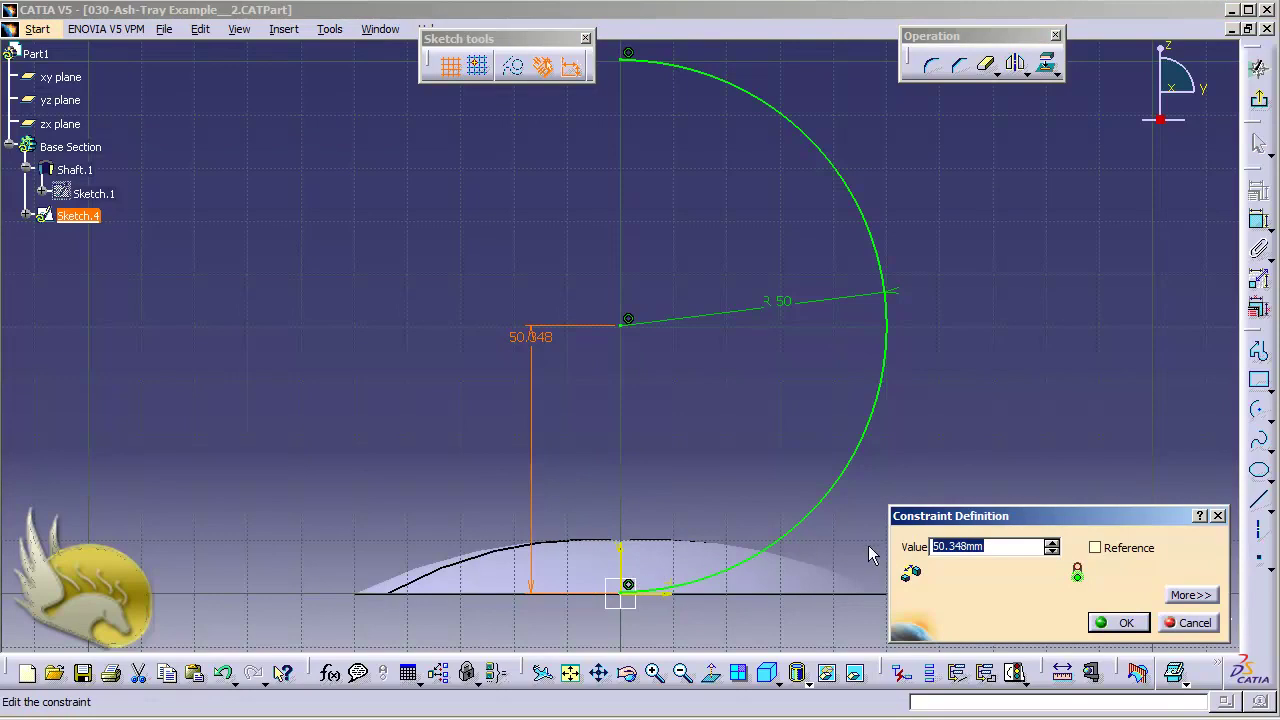
{"action": "type", "text": "55"}
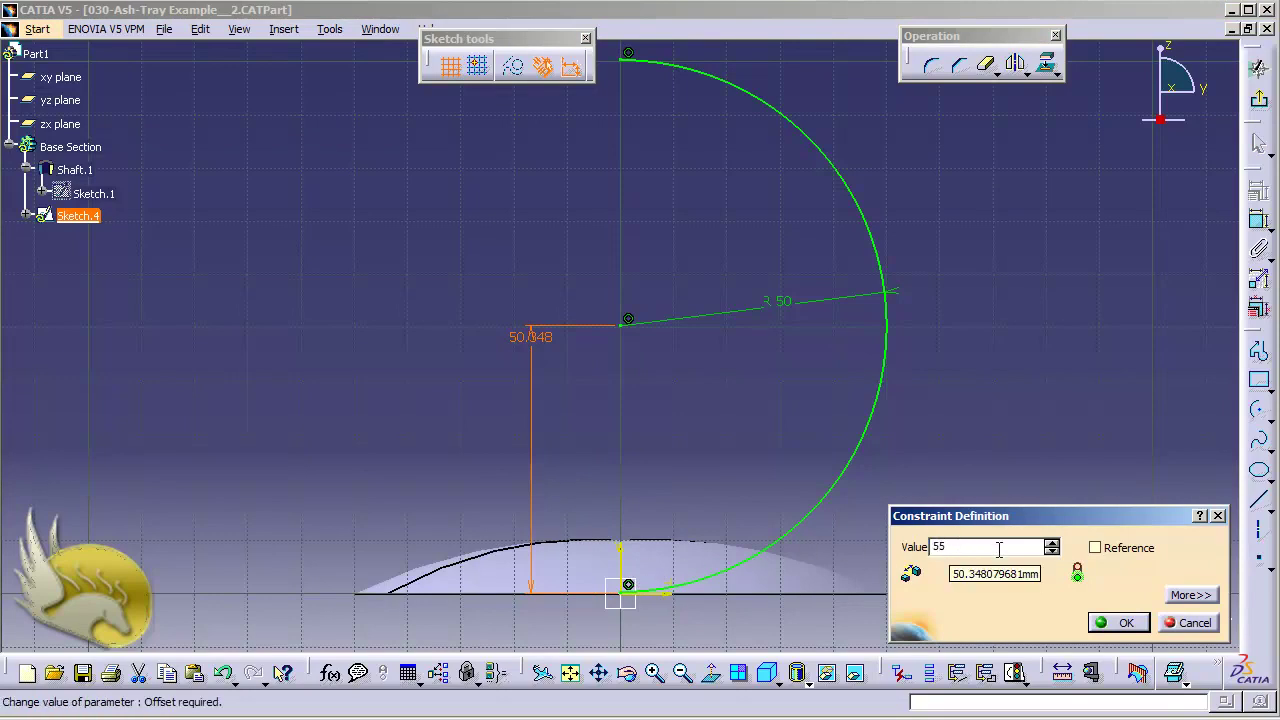
{"action": "left_click", "coordinate": [1120, 622]}
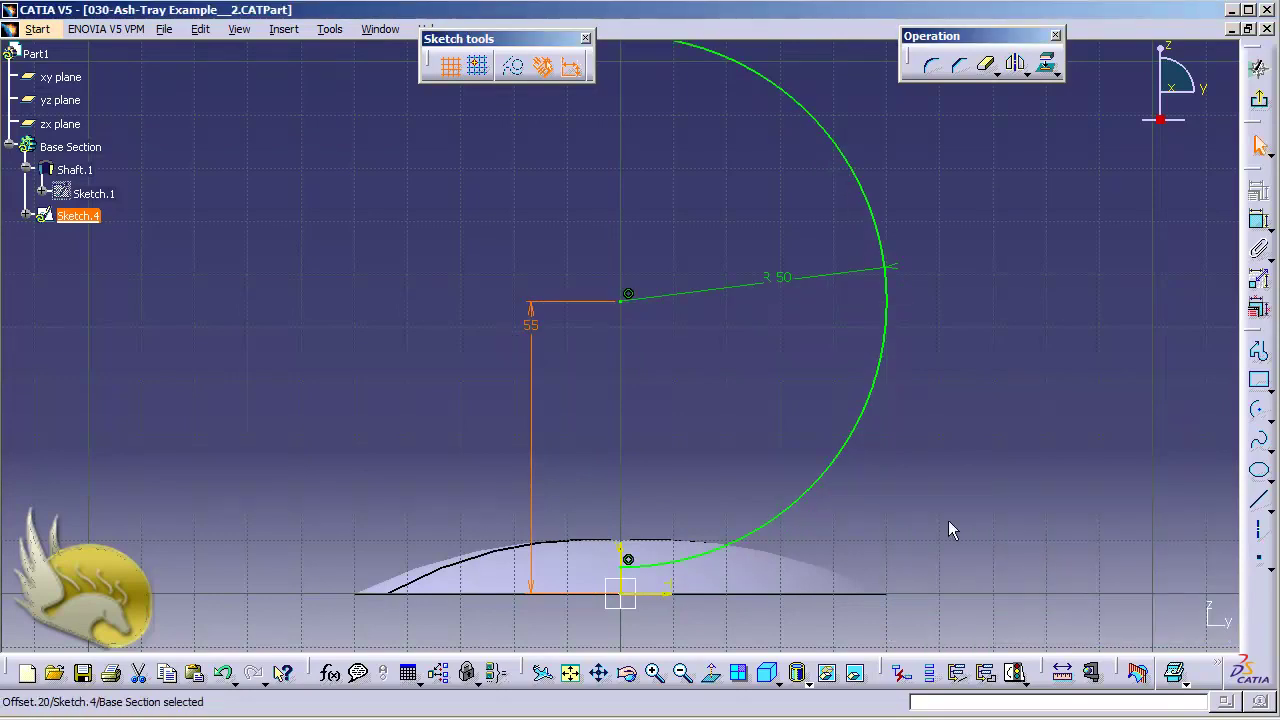
{"action": "left_click", "coordinate": [927, 495]}
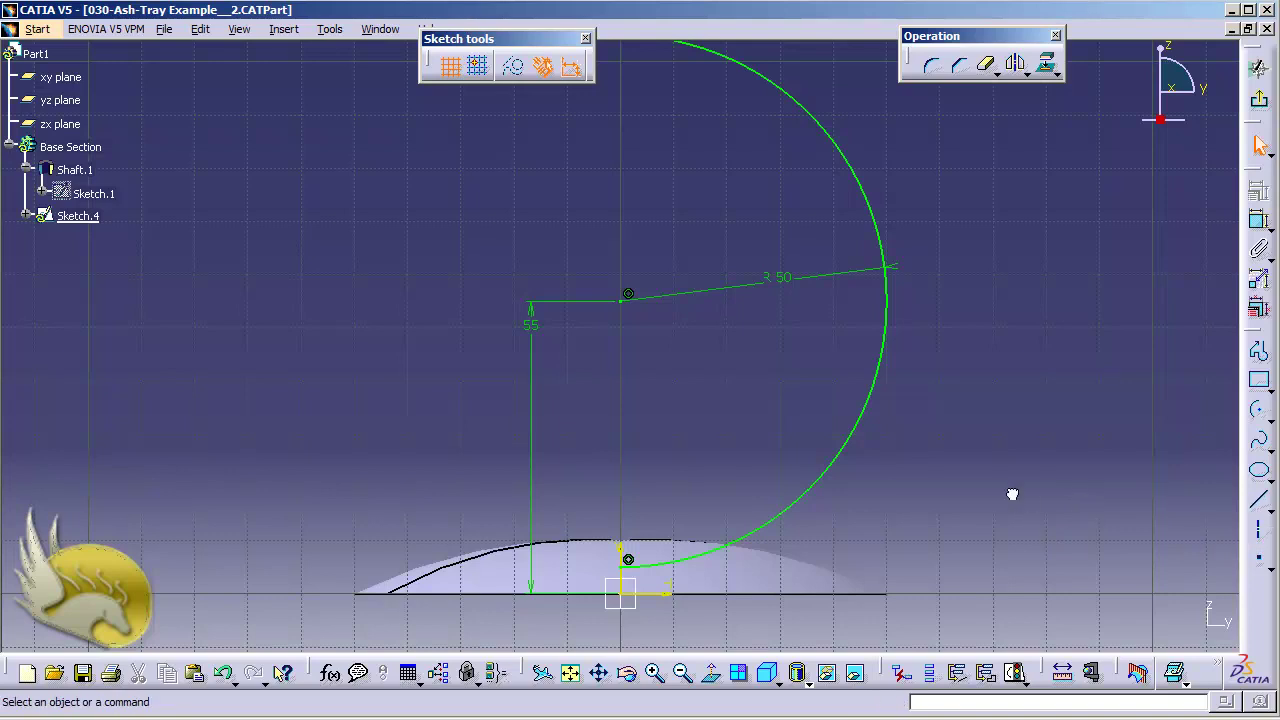
{"action": "key", "text": "ctrl+Page_Up"}
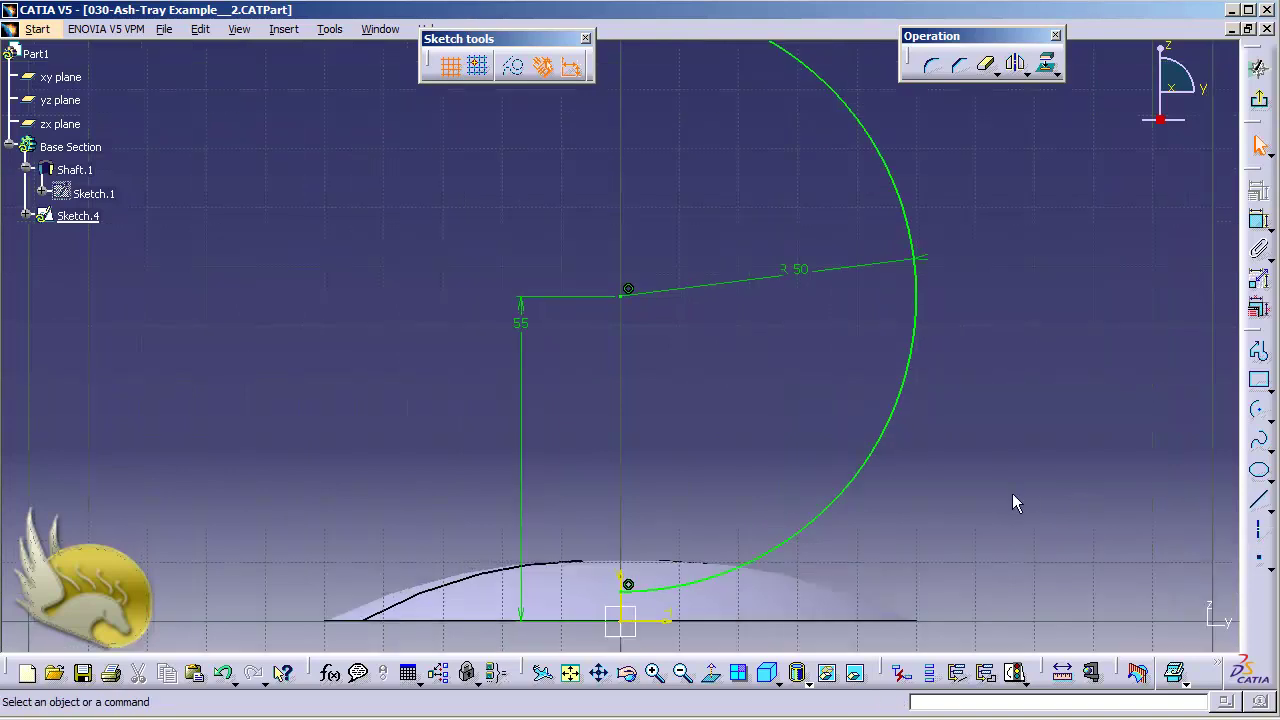
Step: Draw Line.1 on the vertical axis in Sketch.4, from below the base to above the arc's top
{"action": "key", "text": "ctrl+Page_Down"}
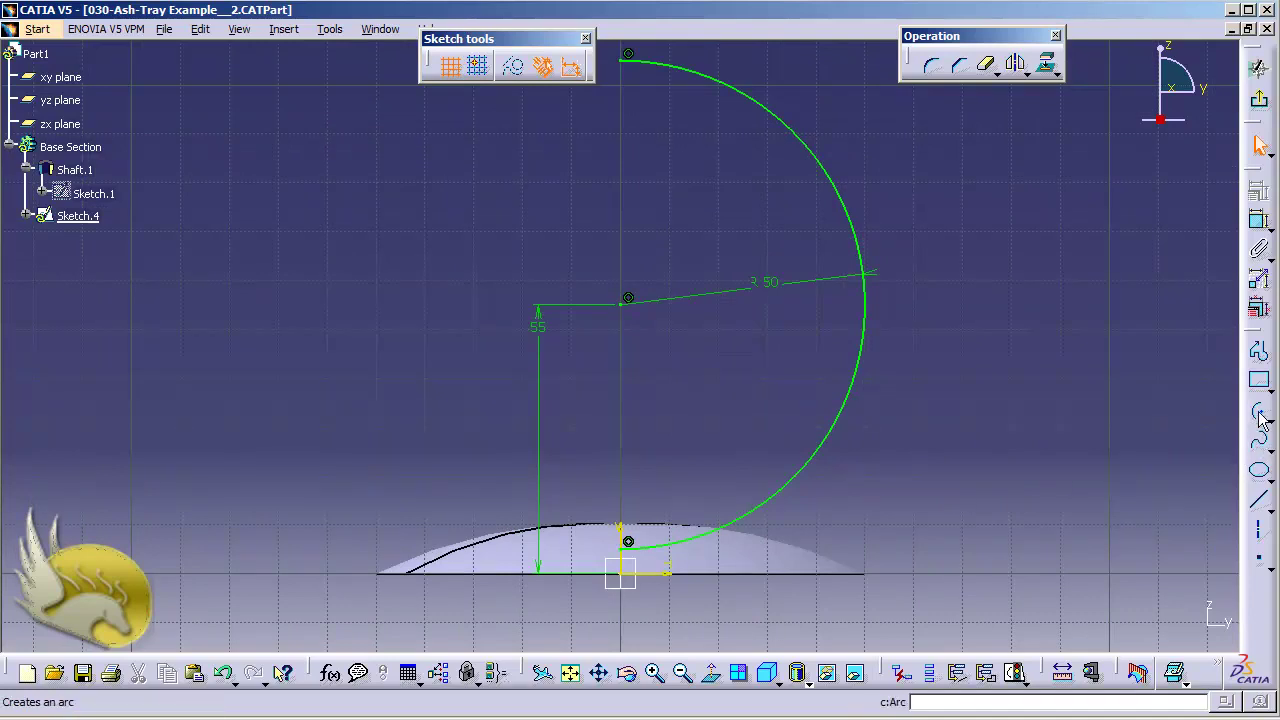
{"action": "left_click", "coordinate": [1259, 500]}
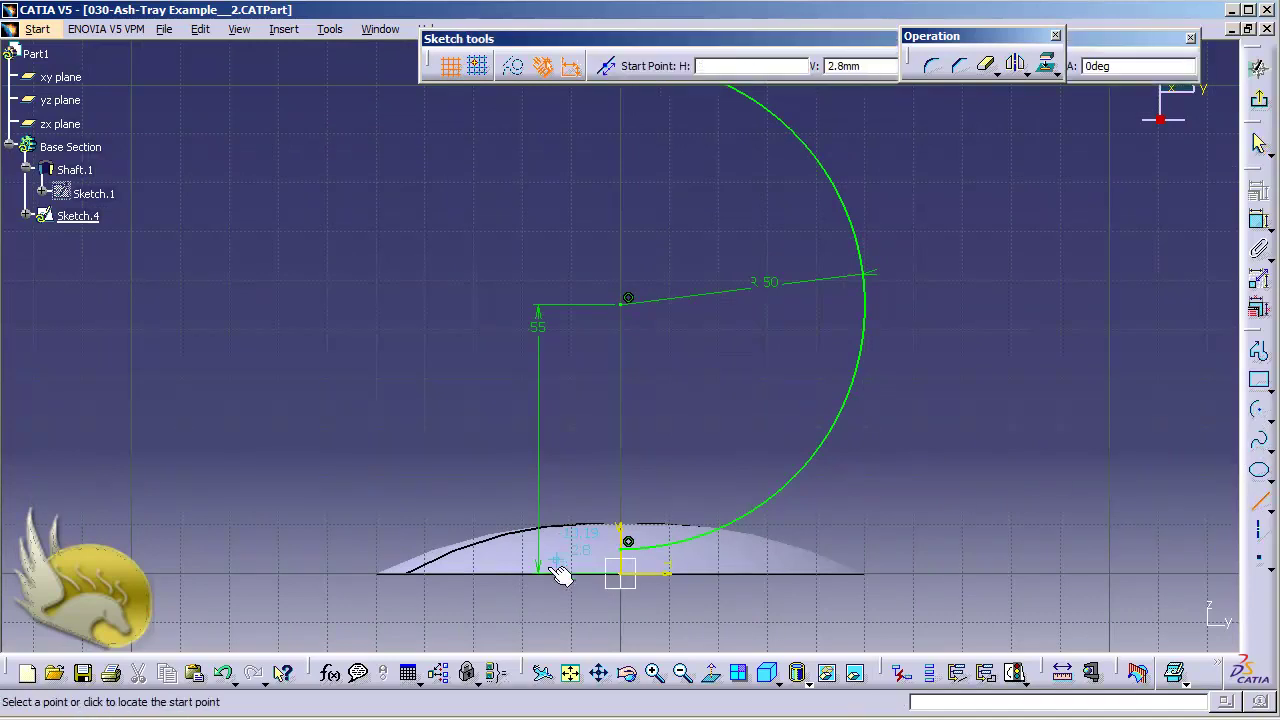
{"action": "left_click", "coordinate": [625, 626]}
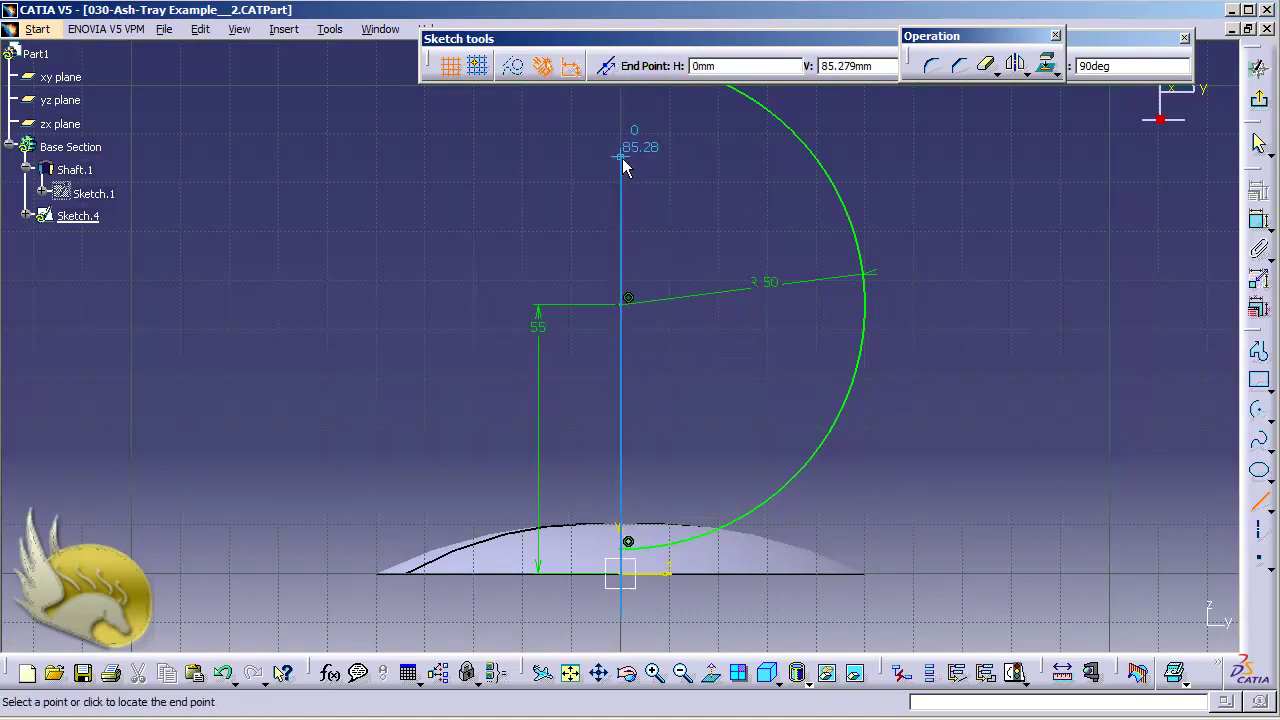
{"action": "key", "text": "ctrl+Page_Down"}
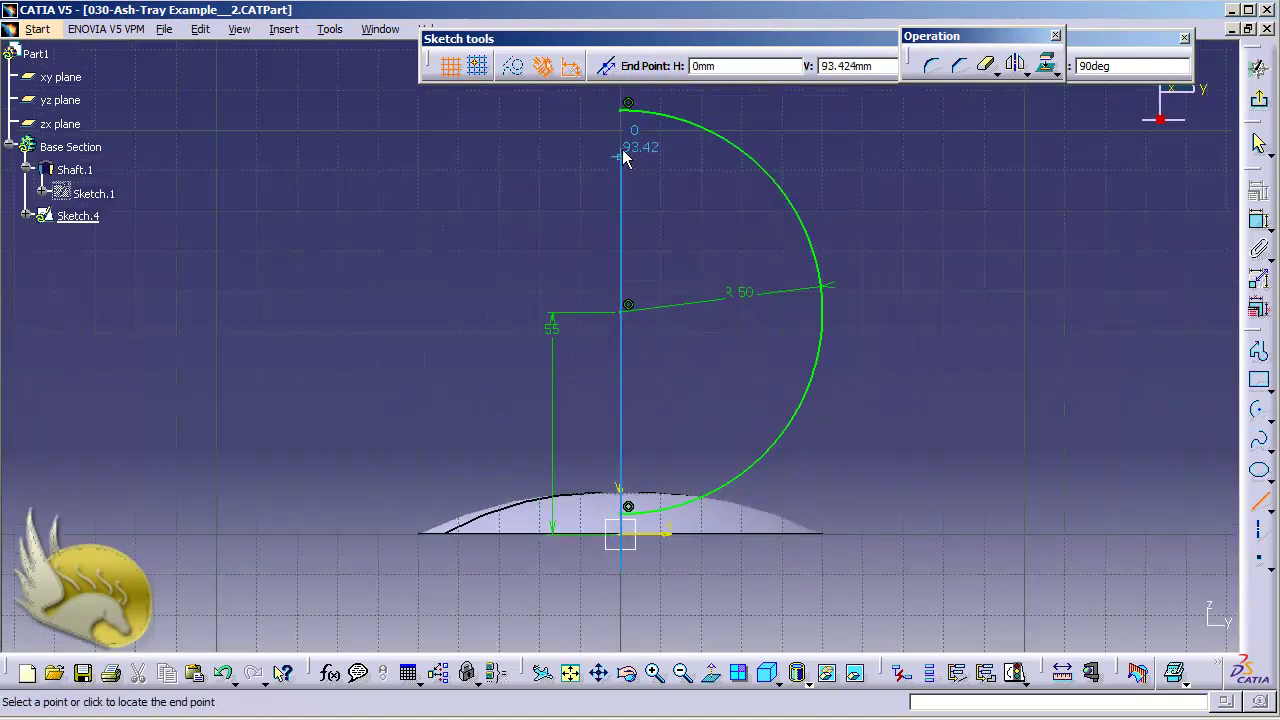
{"action": "left_click", "coordinate": [623, 99]}
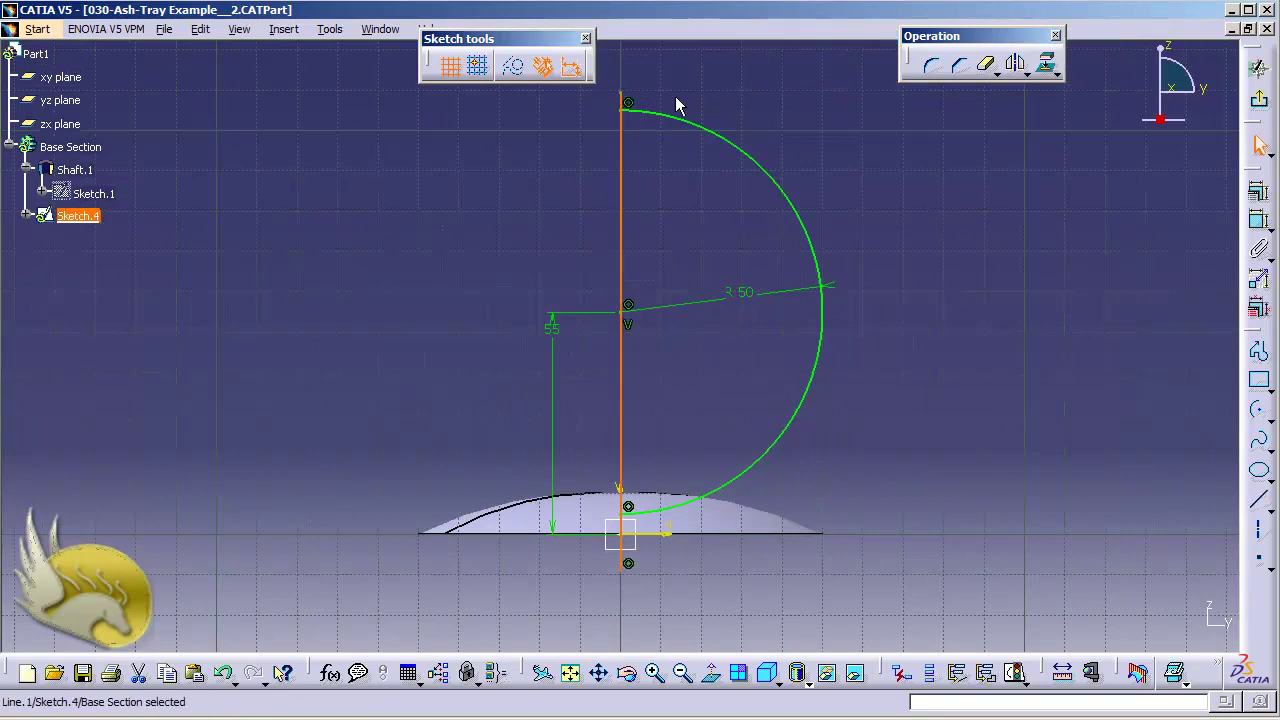
Step: Quick Trim the line stubs below and above the arc so the line spans only between its ends
{"action": "left_click", "coordinate": [984, 70]}
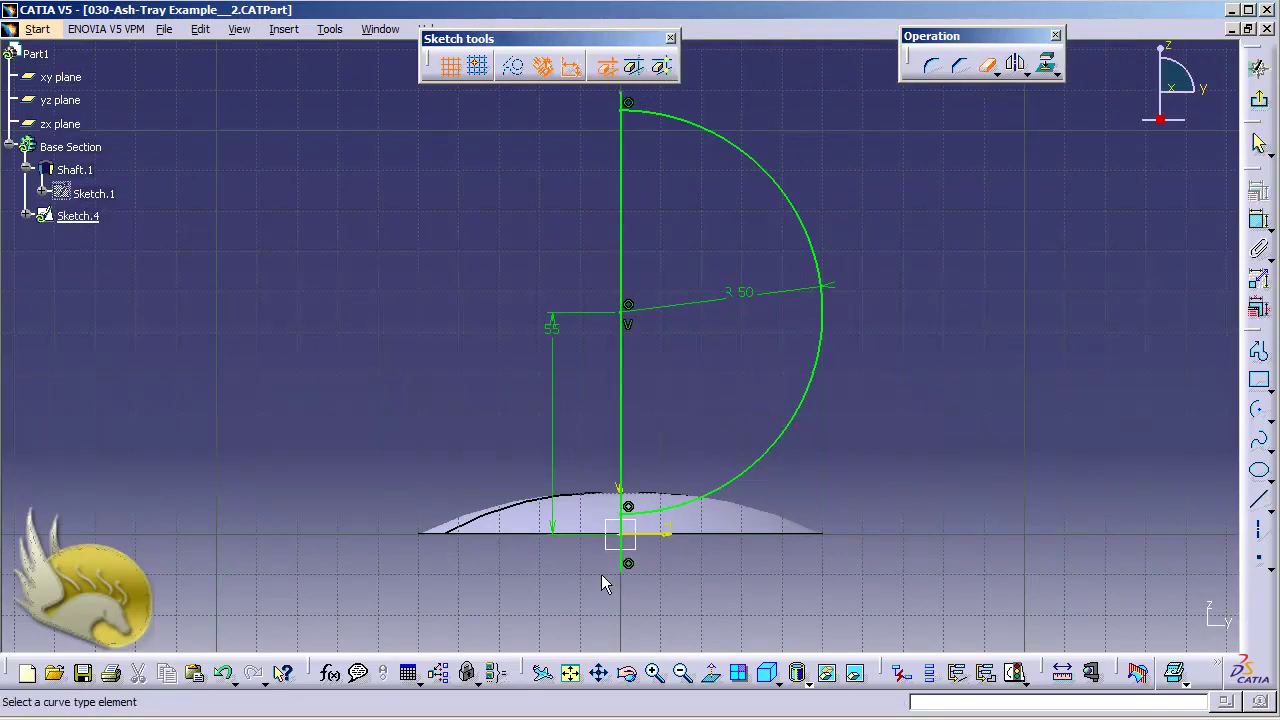
{"action": "left_click", "coordinate": [622, 560]}
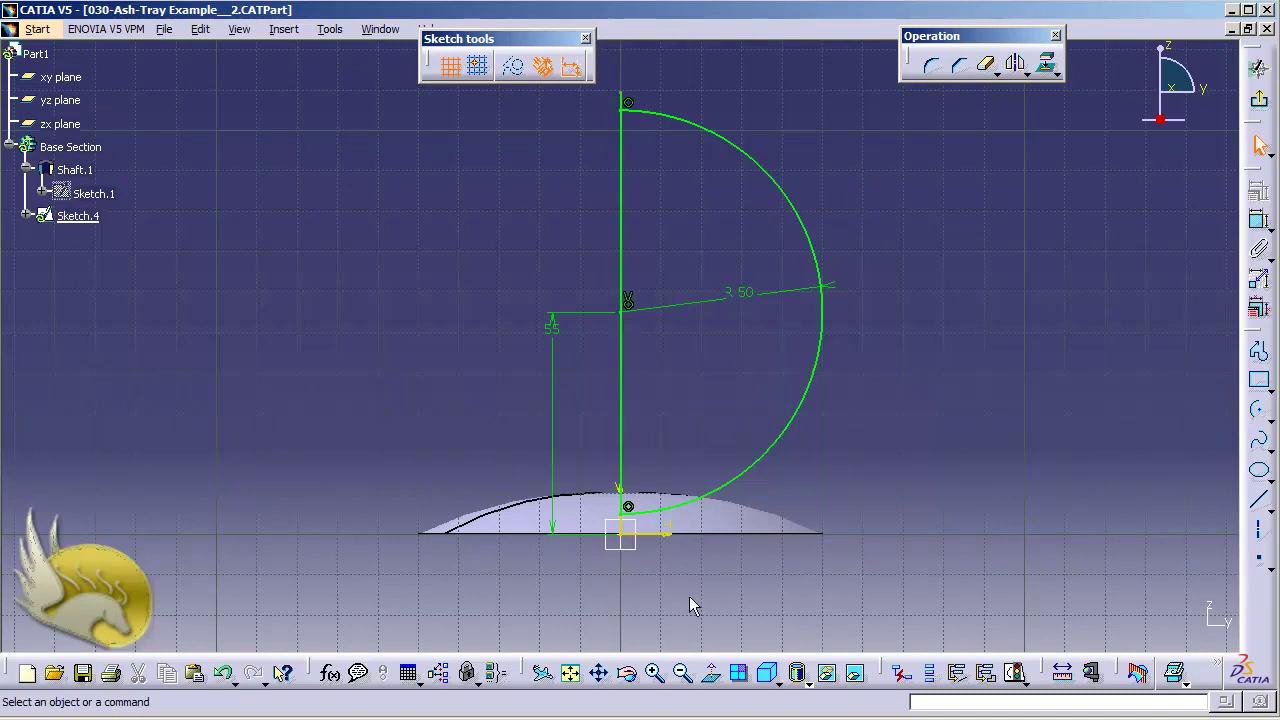
{"action": "left_click", "coordinate": [986, 68]}
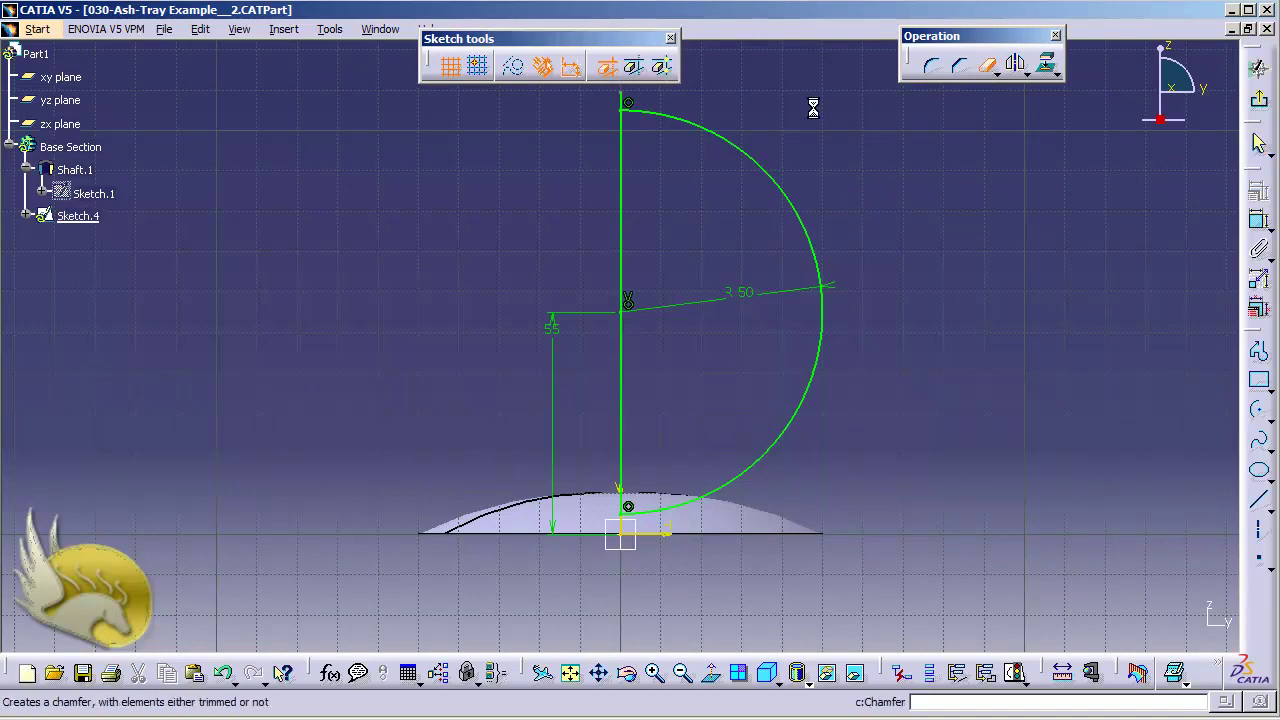
{"action": "left_click", "coordinate": [624, 100]}
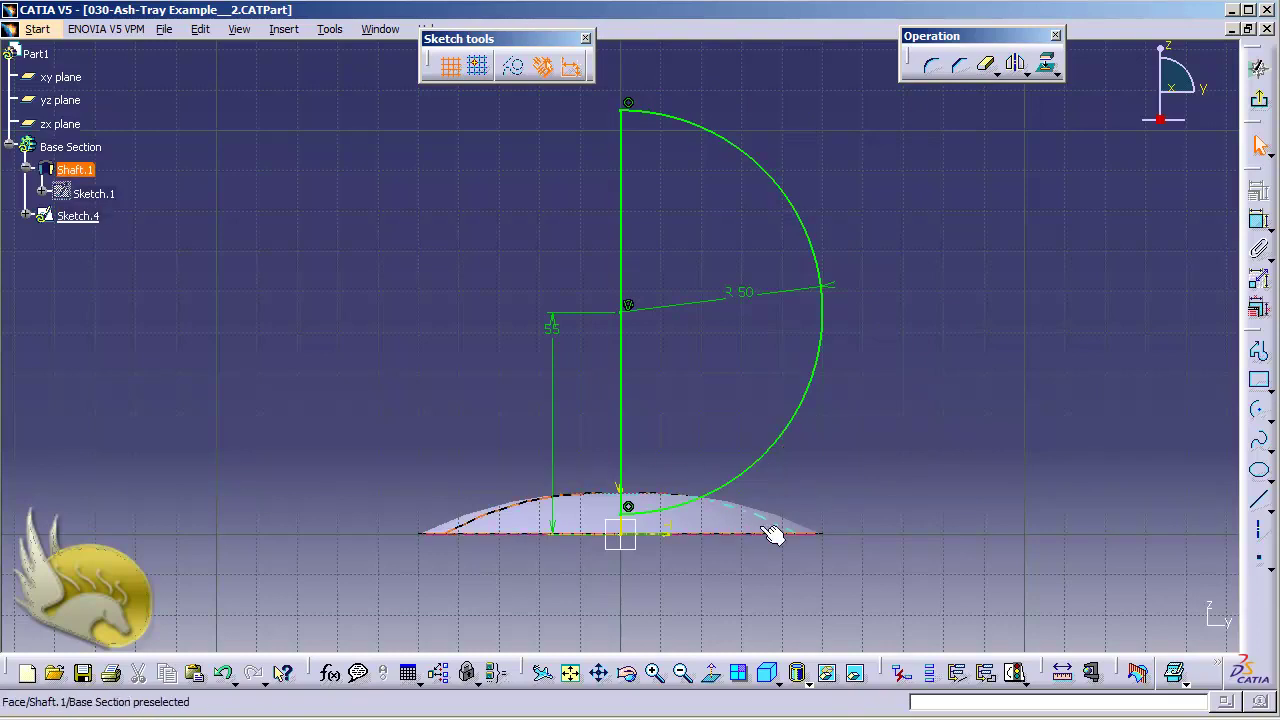
Step: Groove Sketch.4 a full 360° about its vertical line, creating Groove.2's spherical bowl in the disc
{"action": "left_click", "coordinate": [1259, 99]}
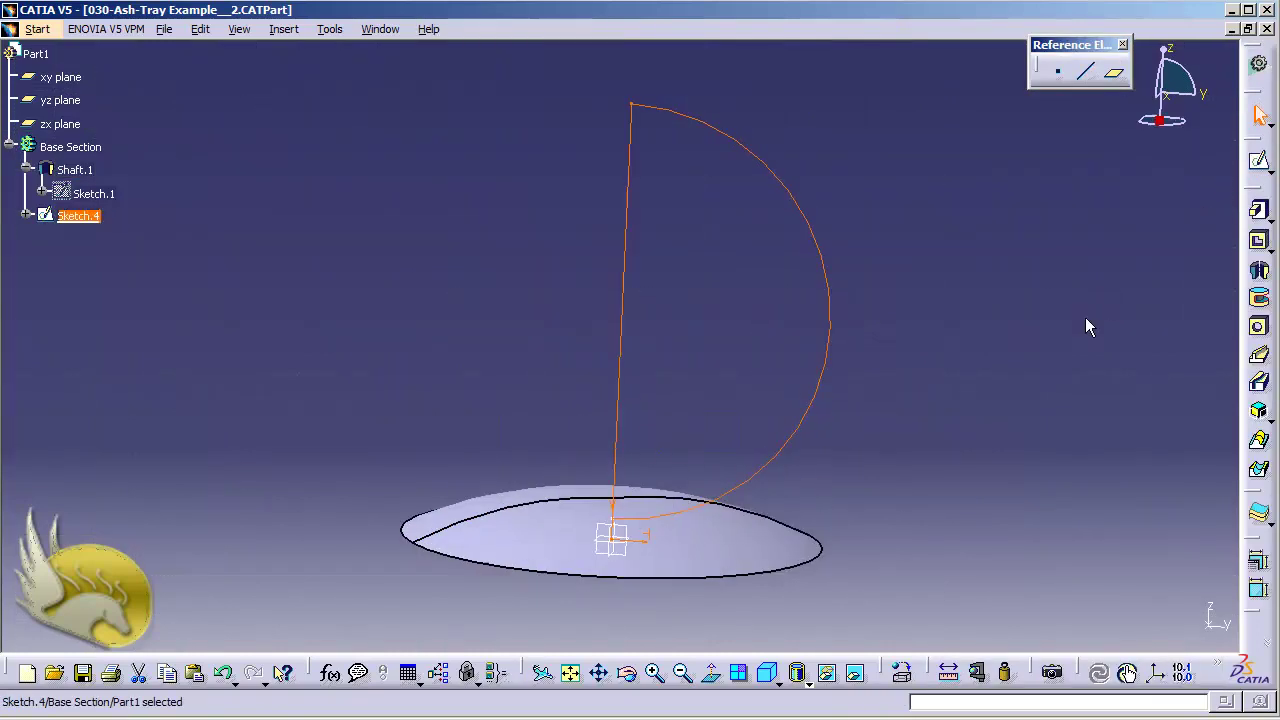
{"action": "left_click", "coordinate": [1259, 326]}
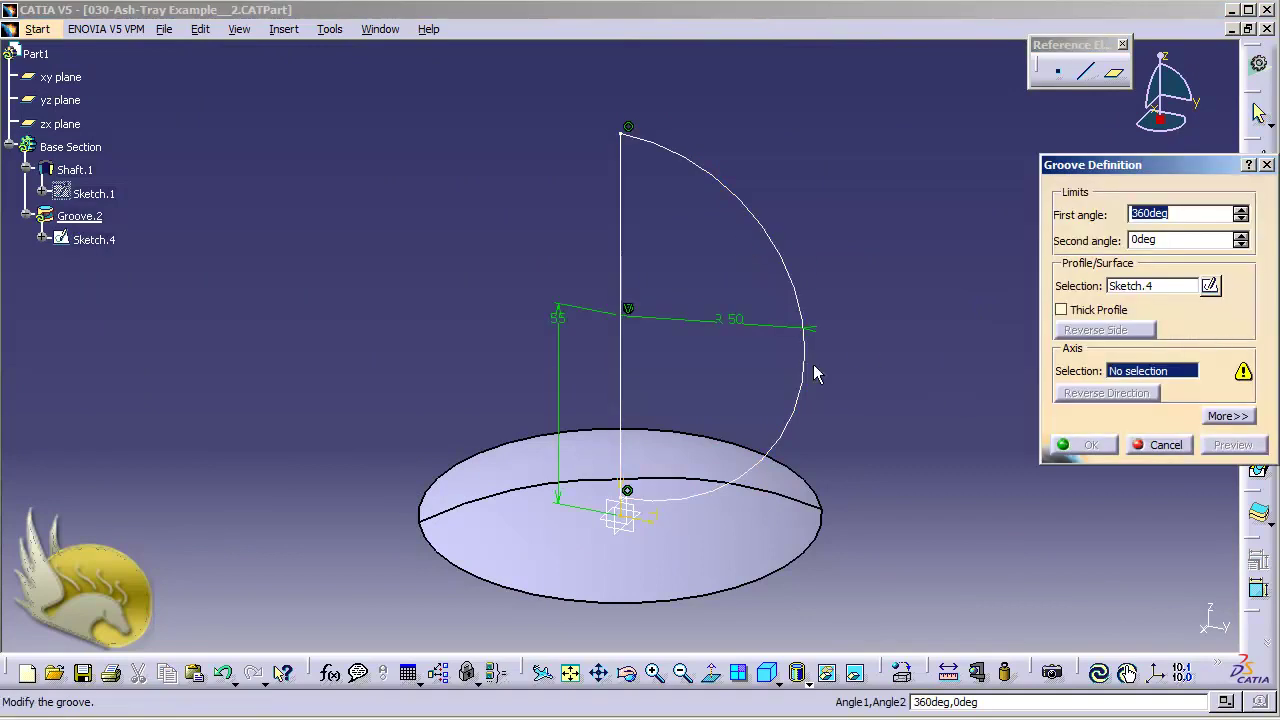
{"action": "left_click", "coordinate": [622, 260]}
{"action": "left_click", "coordinate": [1066, 446]}
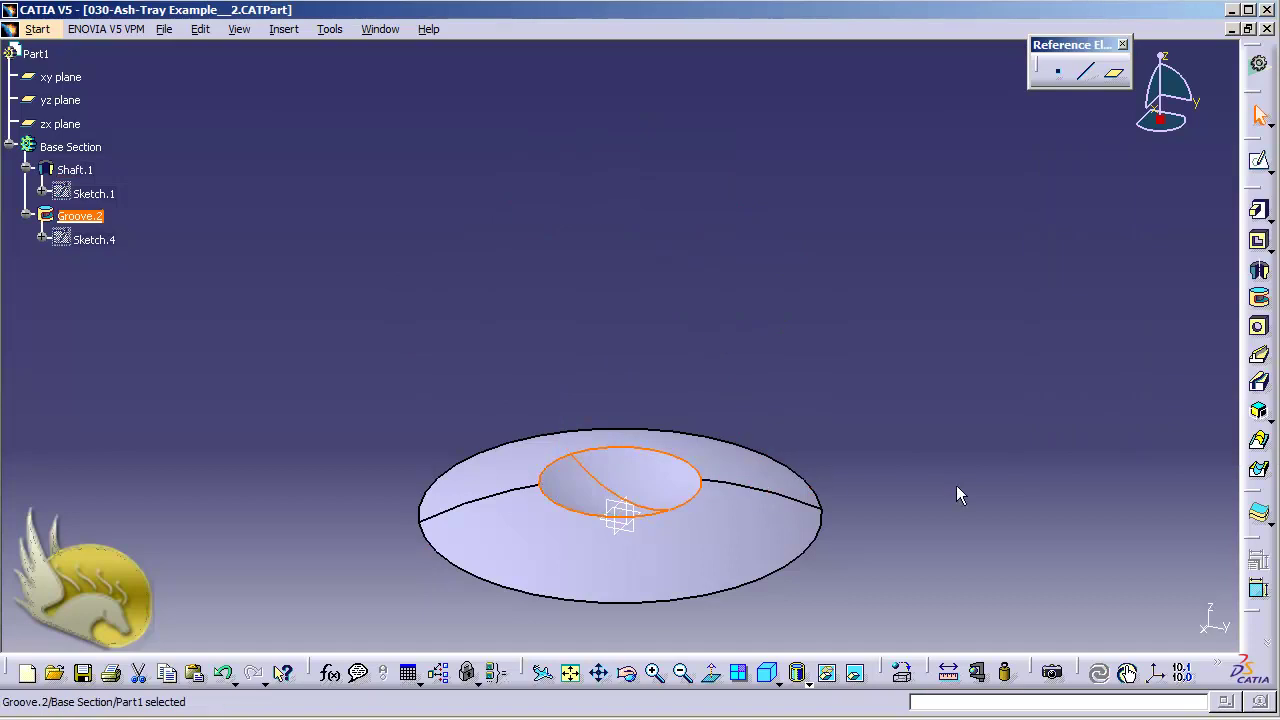
{"action": "left_click", "coordinate": [660, 503]}
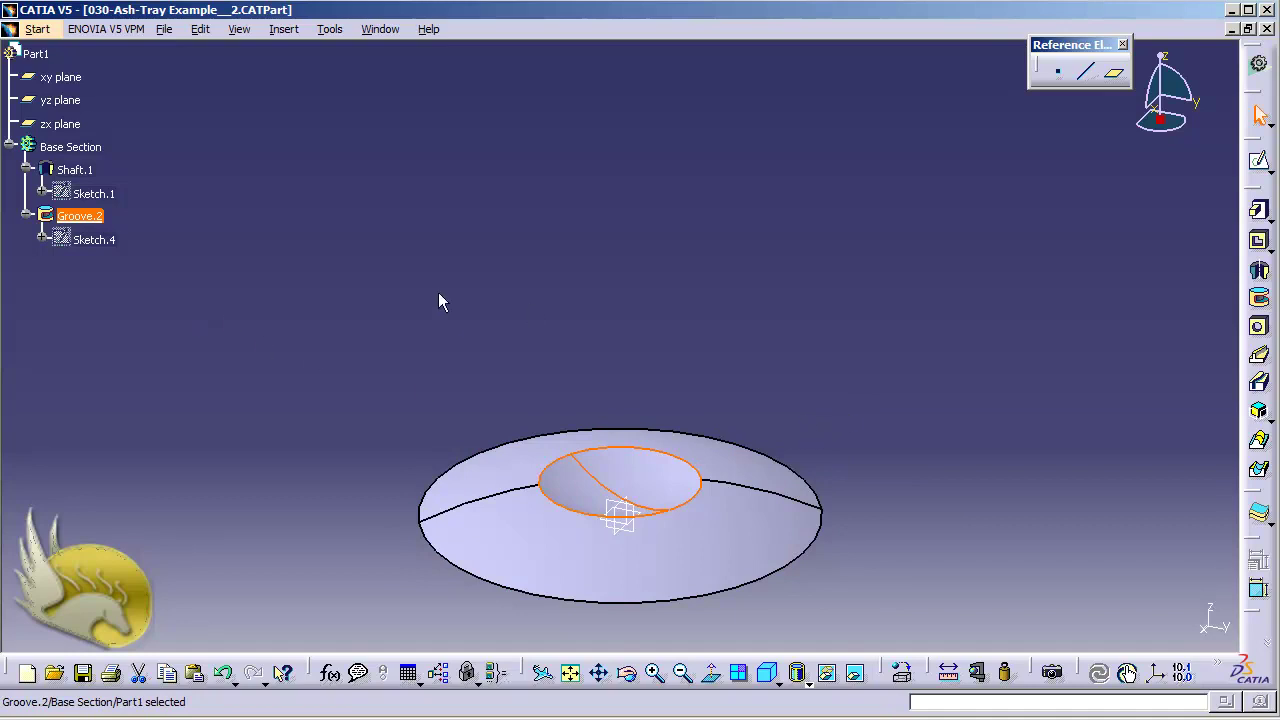
Step: Create Sketch.5 on the yz plane and project Sketch.4's half-circle profile into it
{"action": "left_click", "coordinate": [62, 100]}
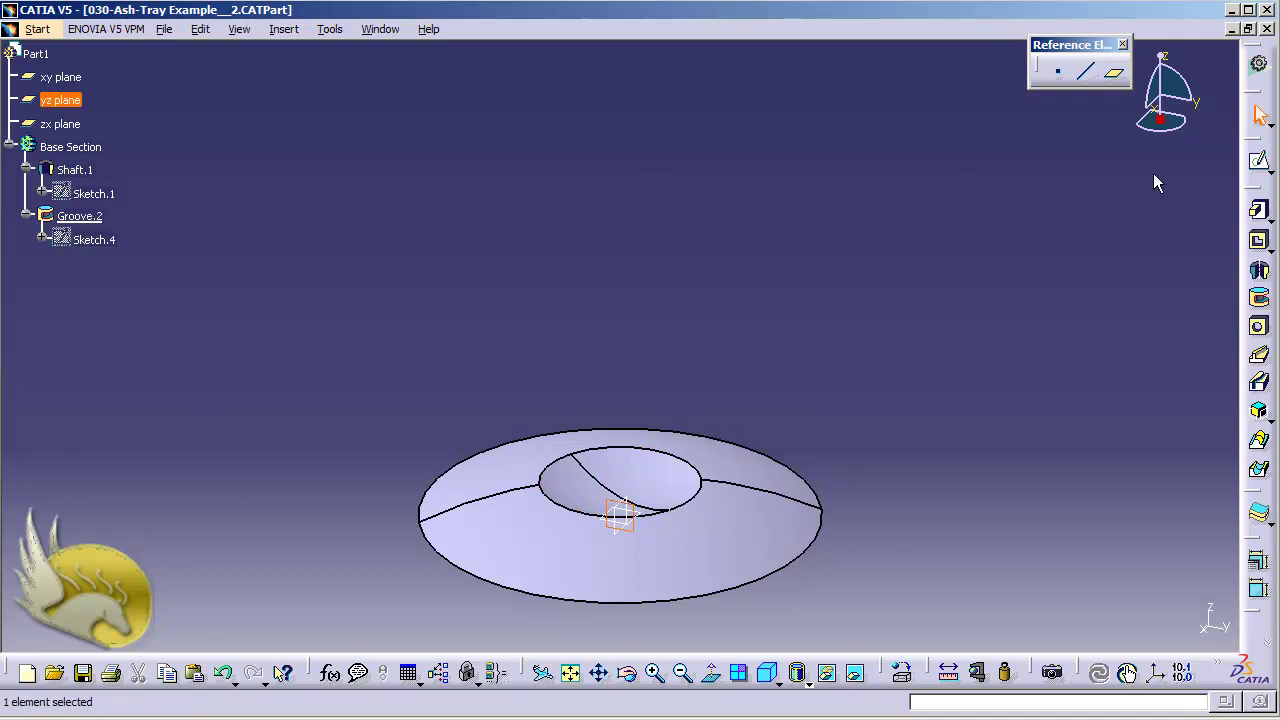
{"action": "left_click", "coordinate": [1248, 163]}
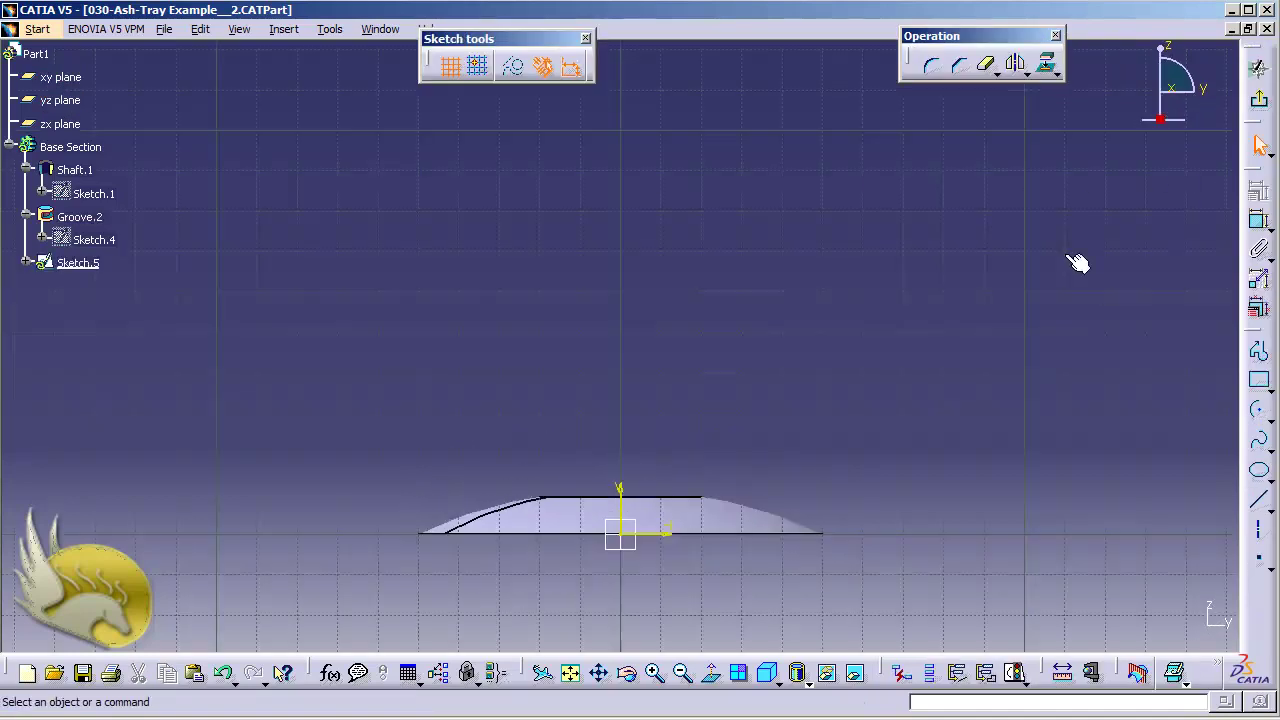
{"action": "left_click", "coordinate": [107, 244]}
{"action": "left_click", "coordinate": [1045, 63]}
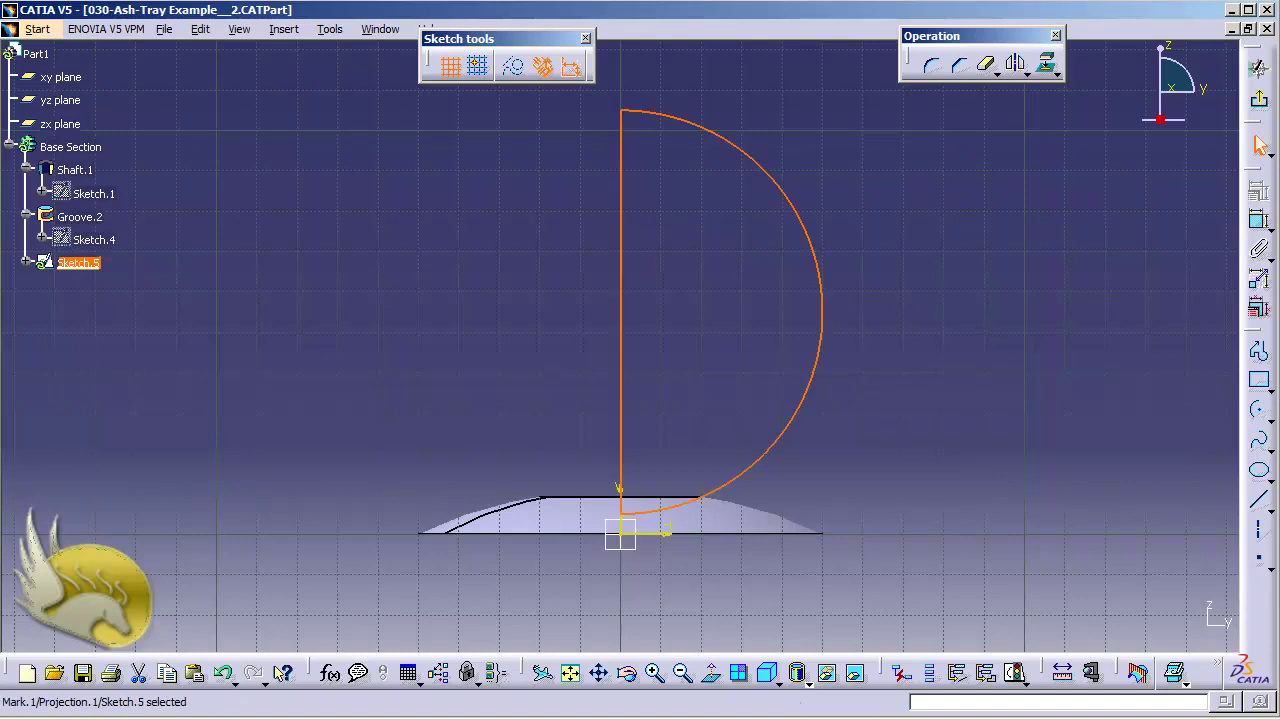
{"action": "left_click", "coordinate": [26, 262]}
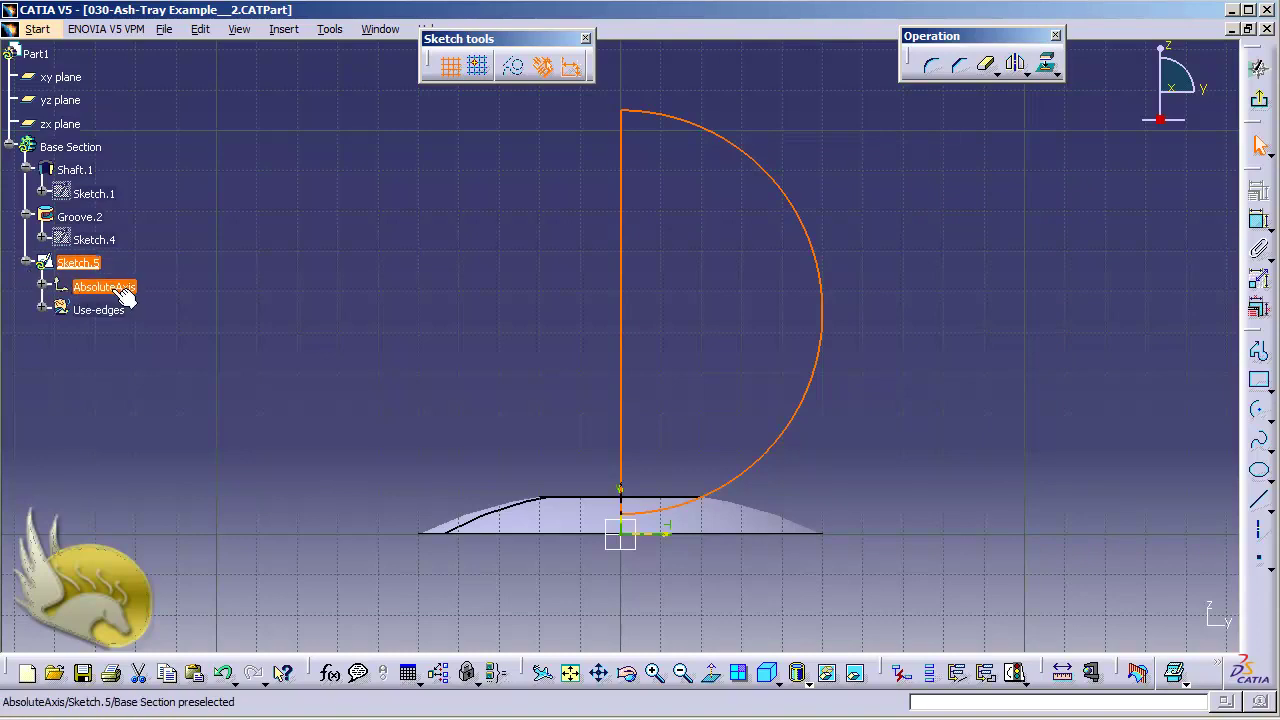
{"action": "left_click", "coordinate": [26, 262]}
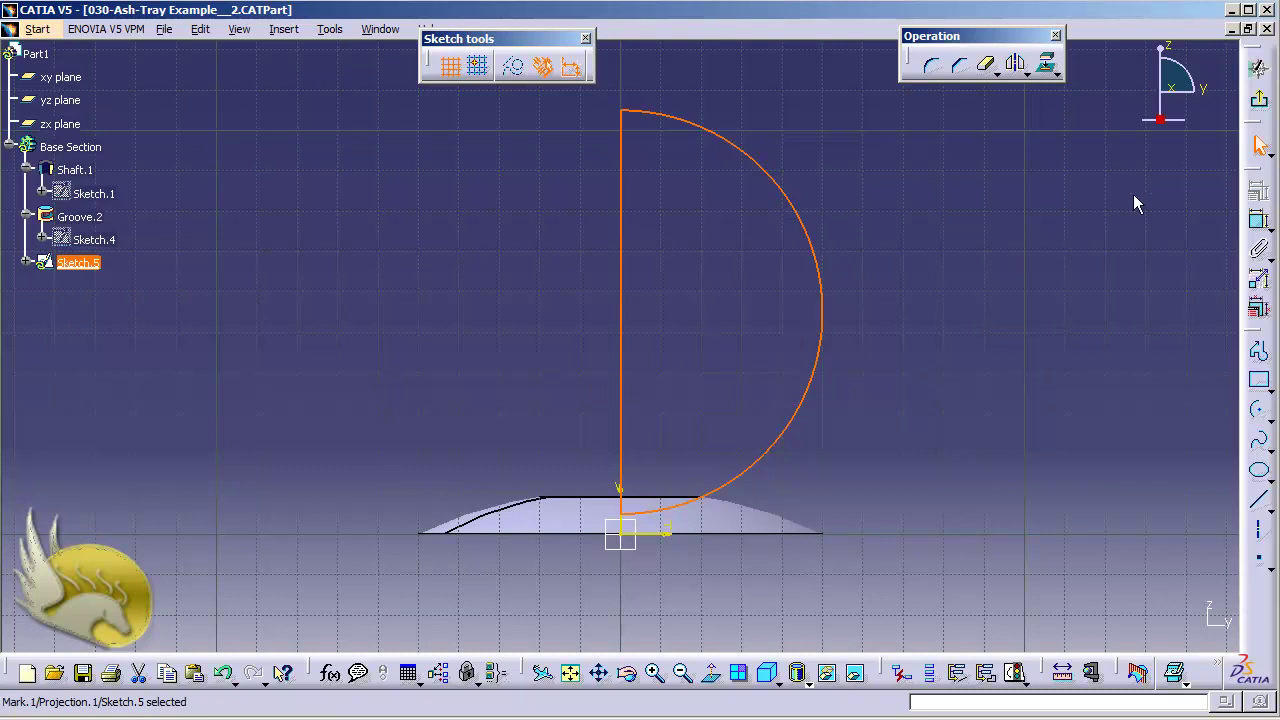
{"action": "left_click", "coordinate": [1259, 98]}
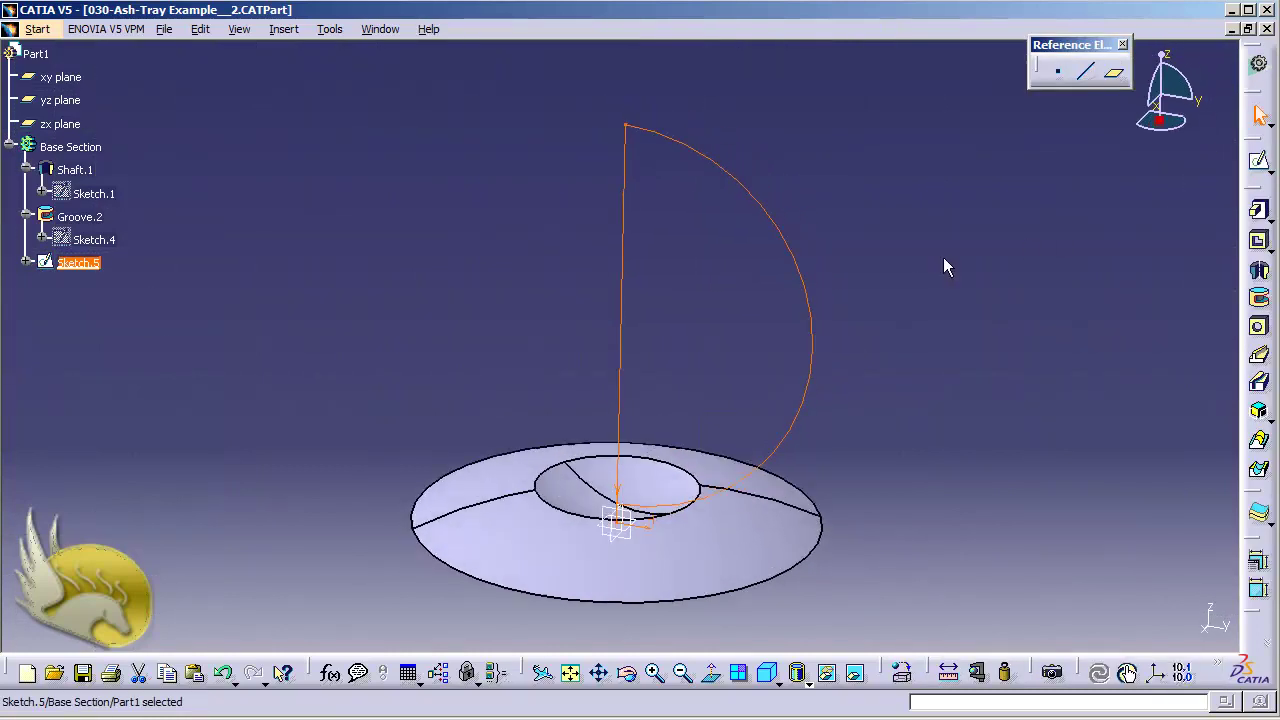
Step: Revolve Sketch.5 360° about the Z axis as Shaft.2, a sphere resting in the bowl
{"action": "left_click", "coordinate": [1259, 270]}
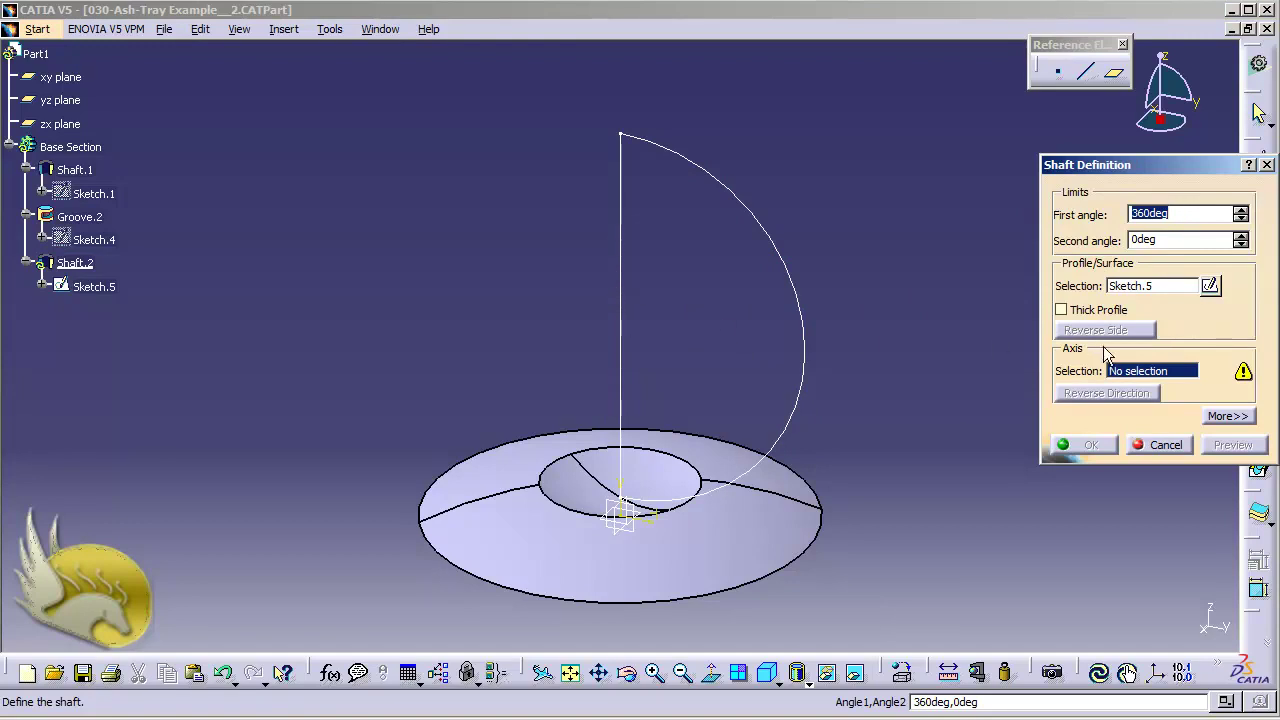
{"action": "right_click", "coordinate": [1126, 376]}
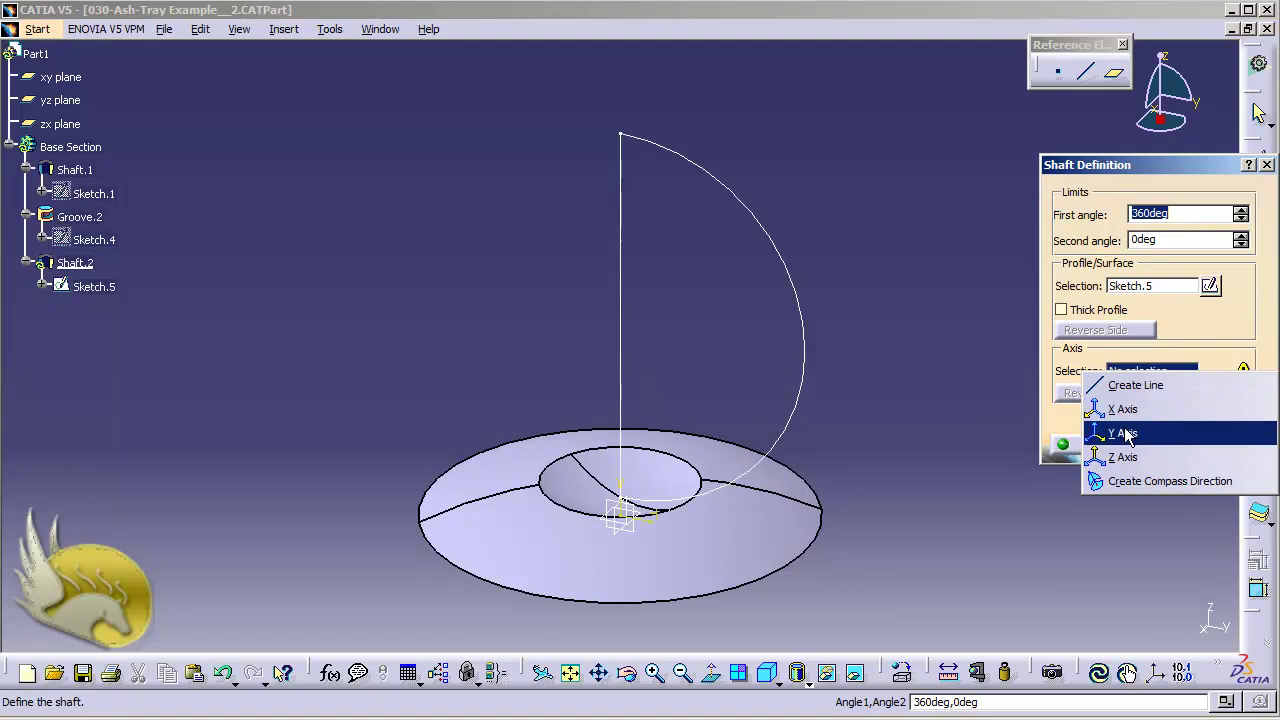
{"action": "left_click", "coordinate": [1138, 458]}
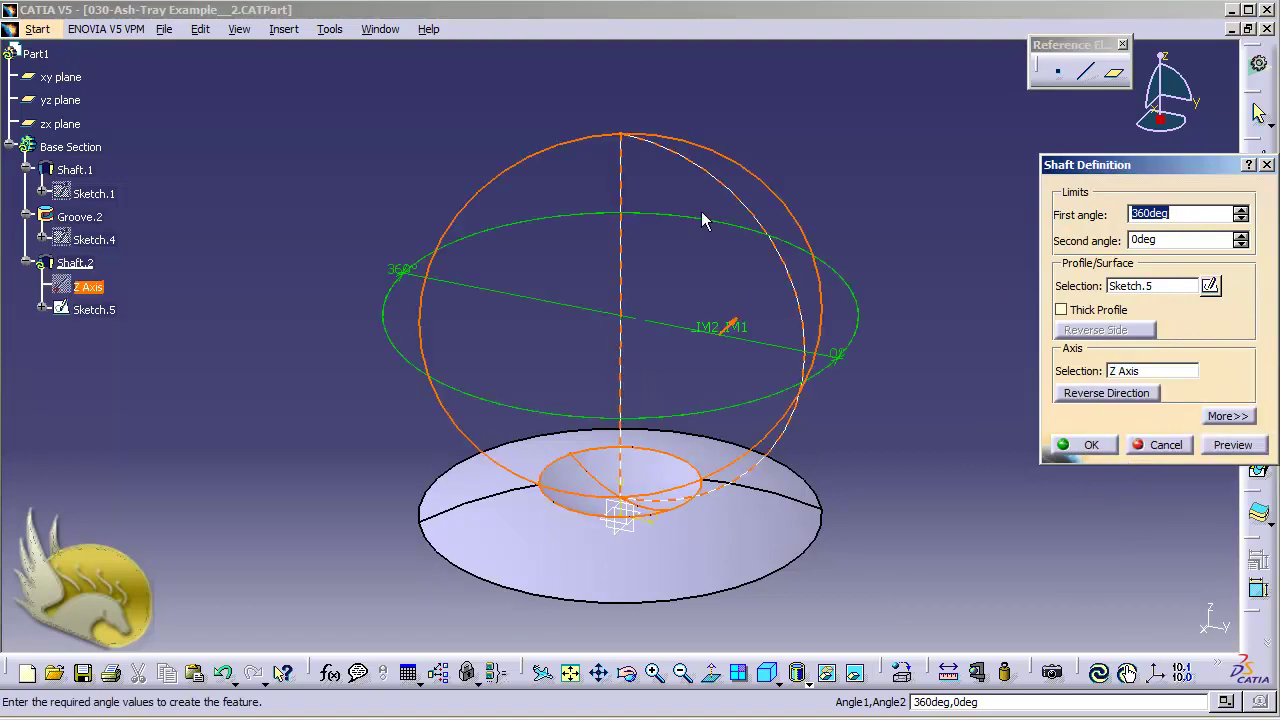
{"action": "left_click", "coordinate": [1110, 445]}
{"action": "left_click", "coordinate": [952, 371]}
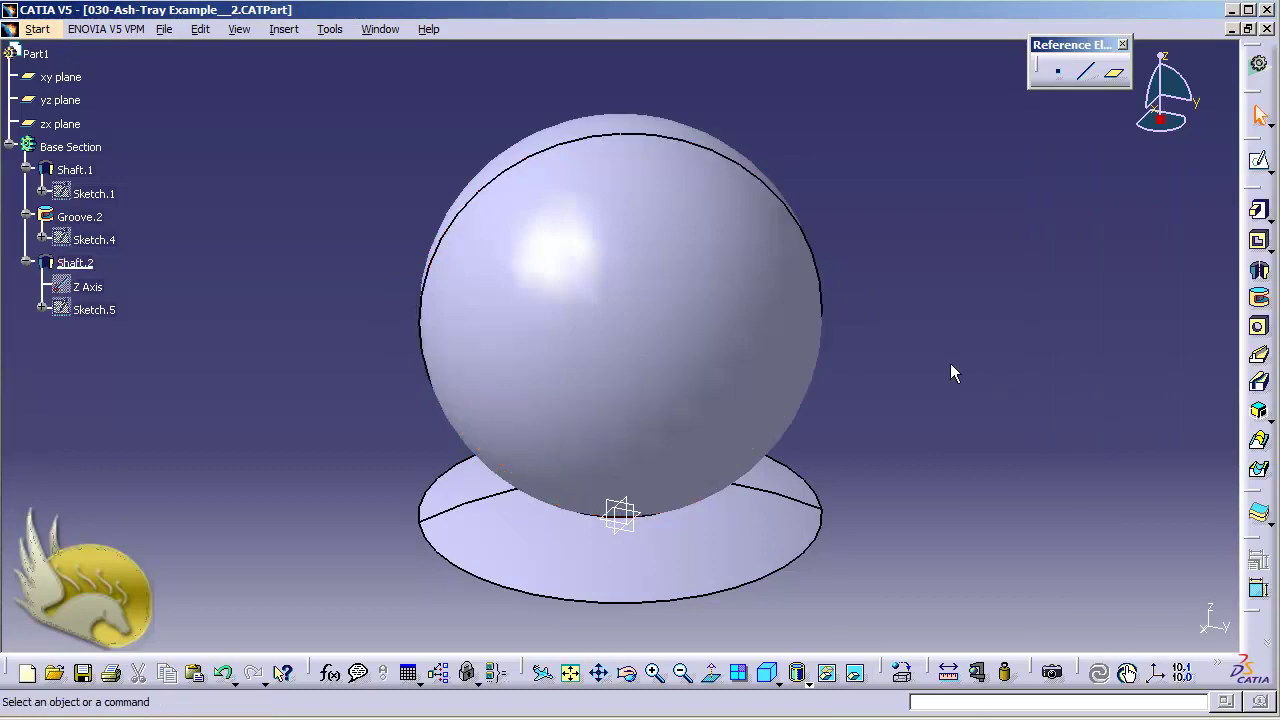